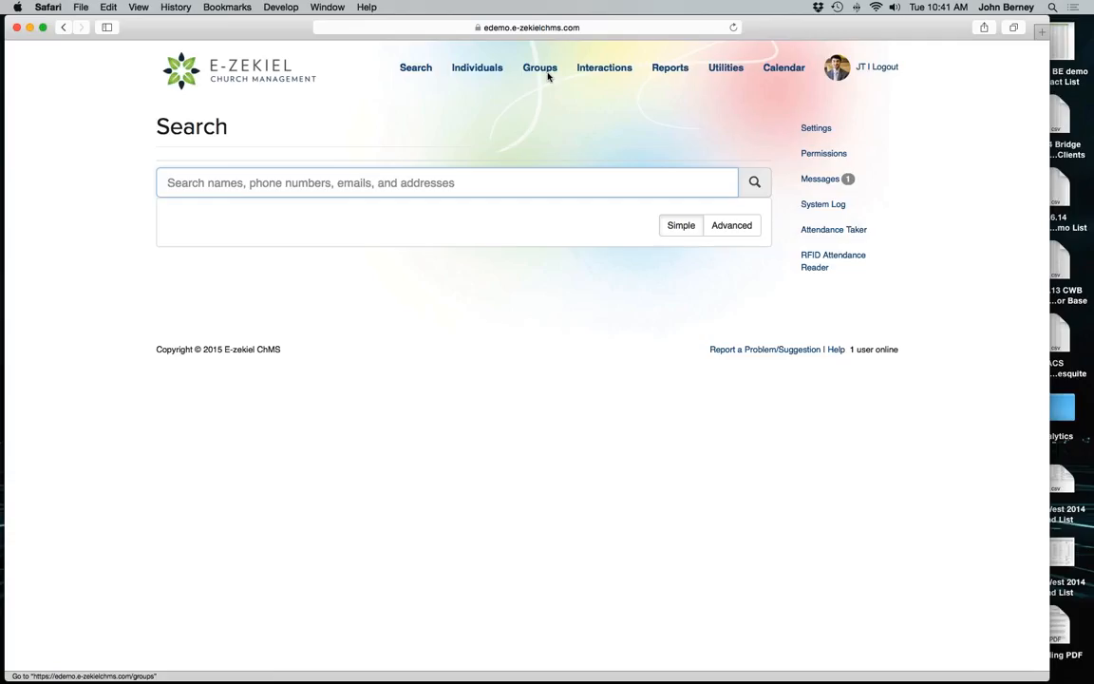
Step: Generate the Print Names PDF for the First Time Visitors group with Print Groups Separately enabled, look through it and close it
{"action": "left_click", "coordinate": [539, 68]}
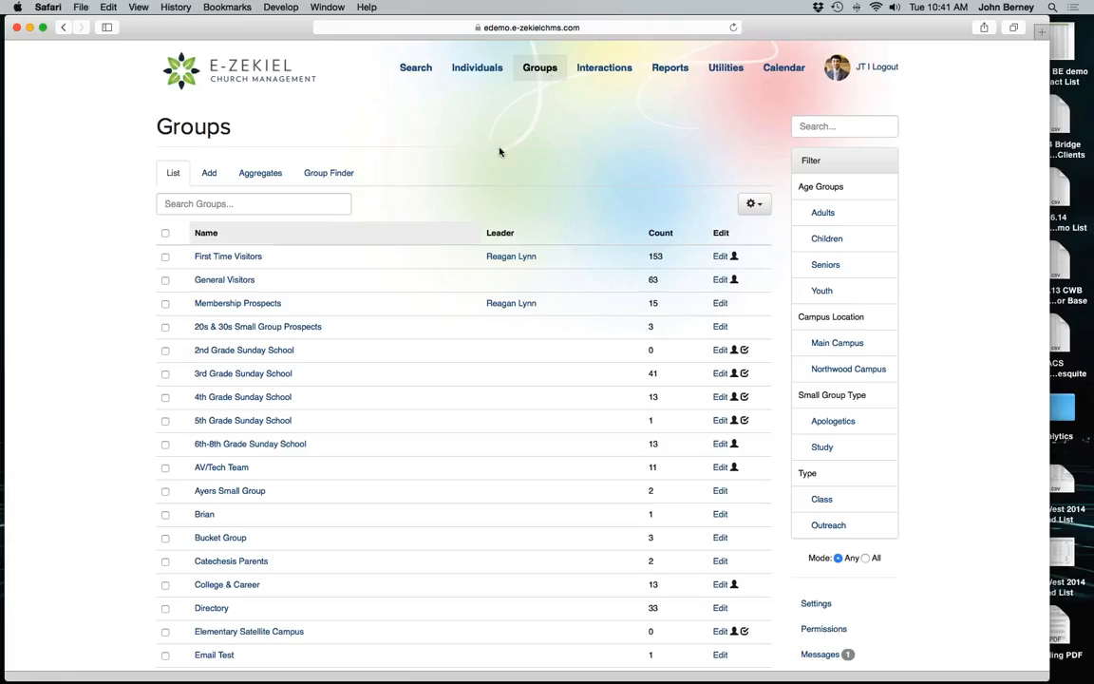
{"action": "left_click", "coordinate": [165, 257]}
{"action": "left_click", "coordinate": [756, 206]}
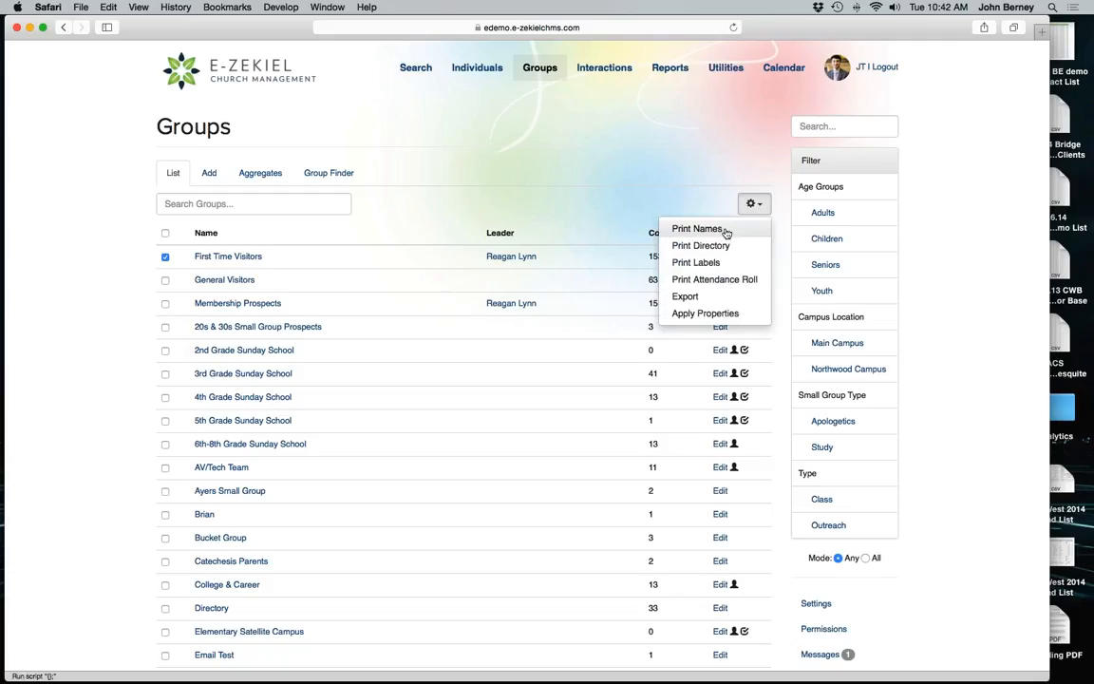
{"action": "left_click", "coordinate": [726, 232]}
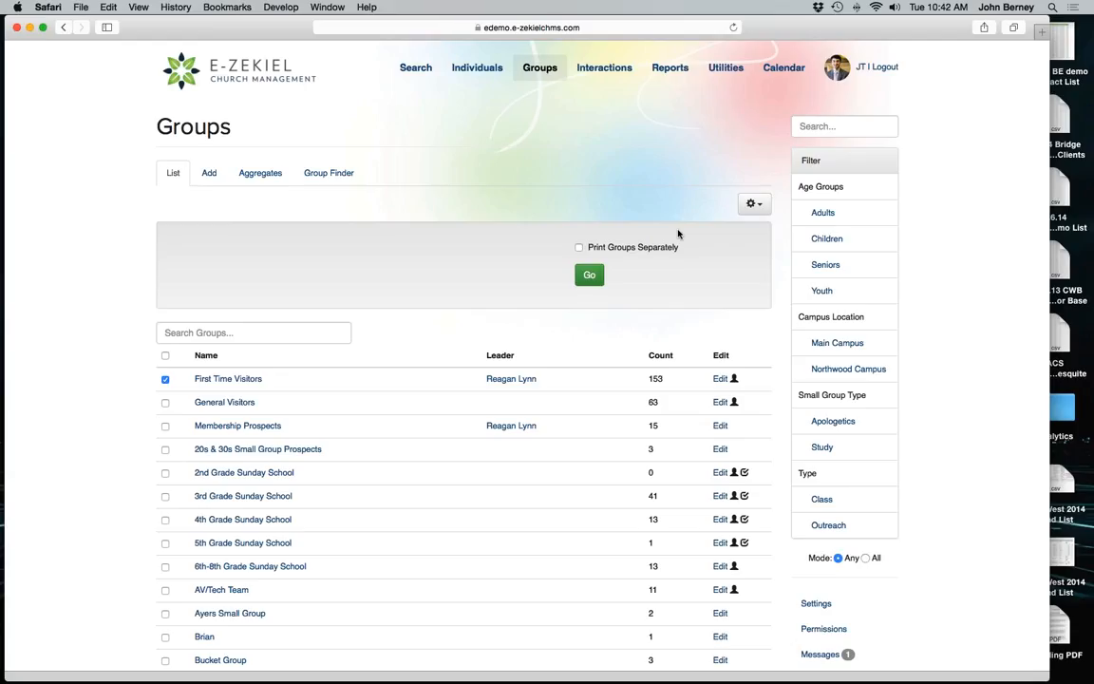
{"action": "left_click", "coordinate": [590, 276]}
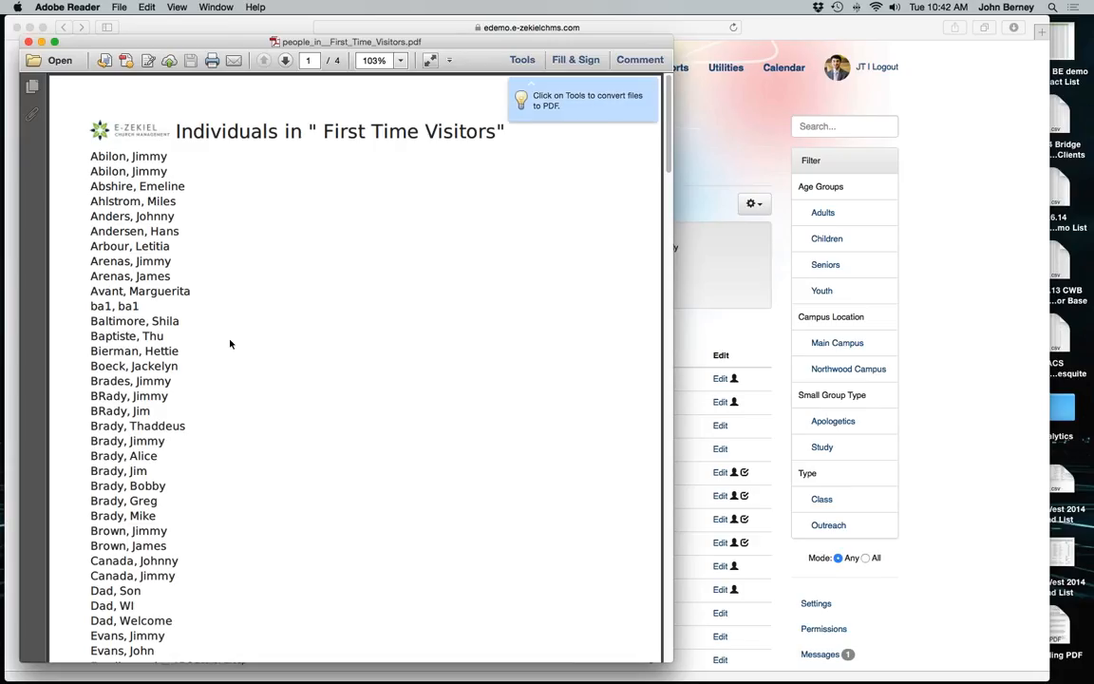
{"action": "scroll", "coordinate": [230, 343], "scroll_direction": "down", "scroll_amount": 10}
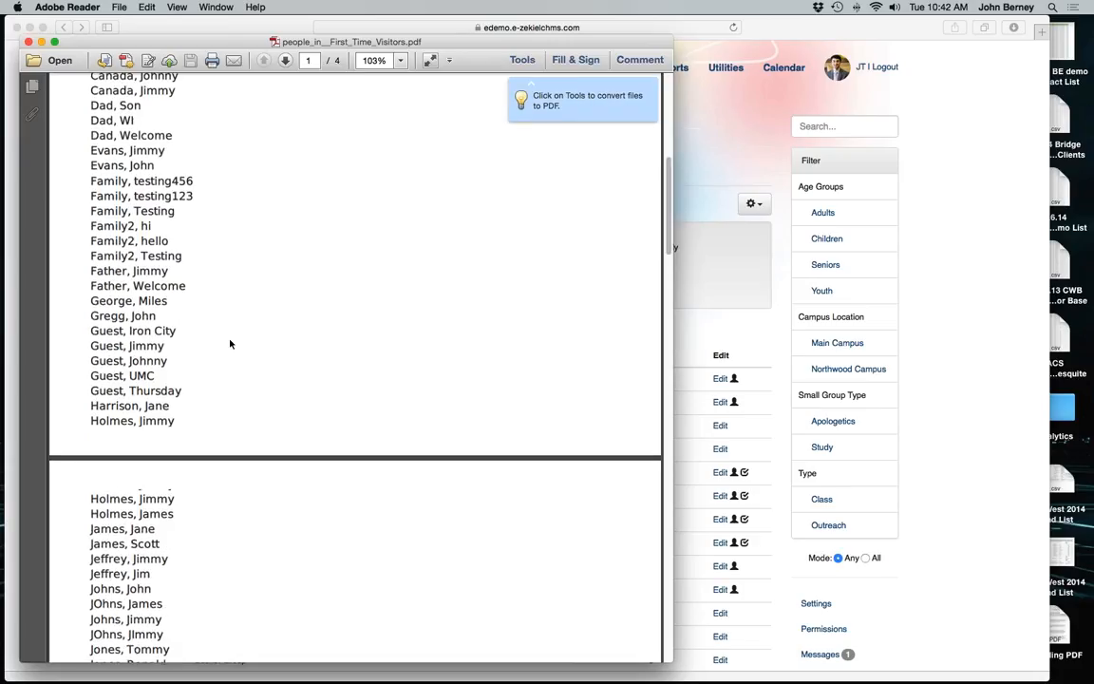
{"action": "scroll", "coordinate": [230, 343], "scroll_direction": "down", "scroll_amount": 5}
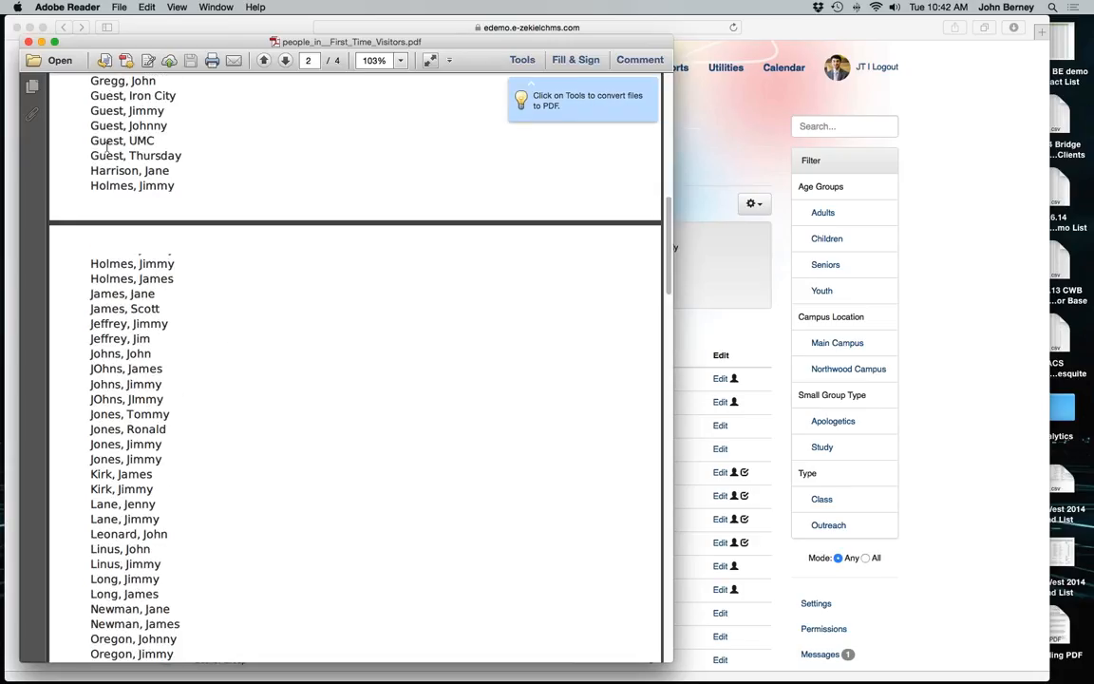
{"action": "left_click", "coordinate": [29, 42]}
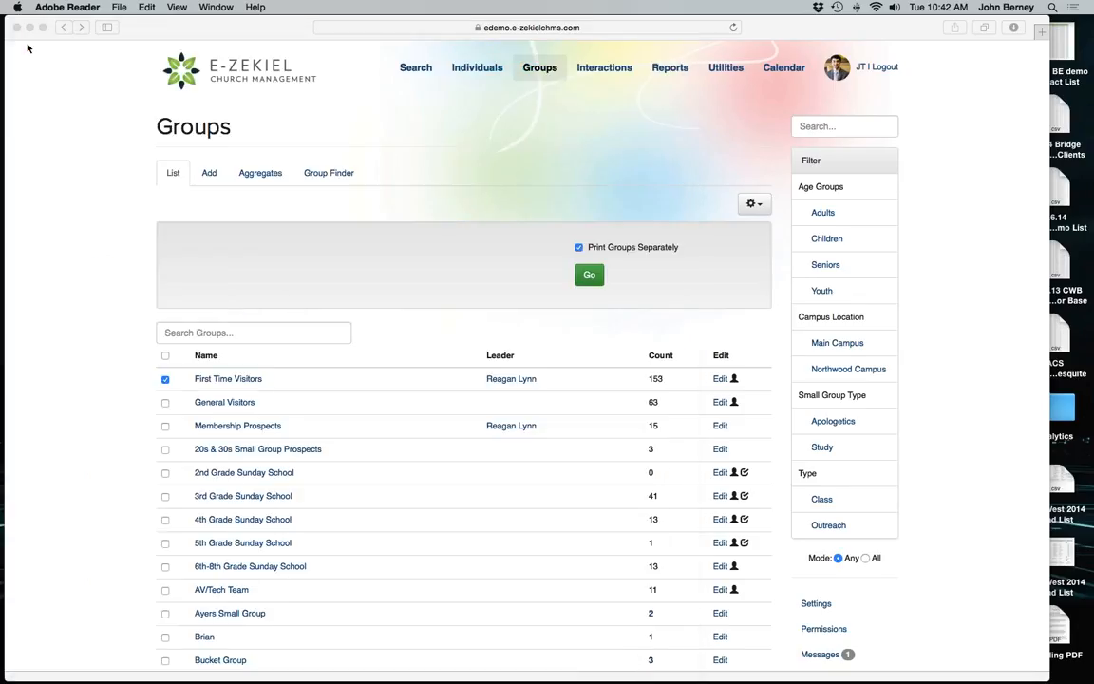
Step: Set up a directory printout by families for First Time Visitors, including only the Name, Address and Family Tree fields
{"action": "left_click", "coordinate": [760, 206]}
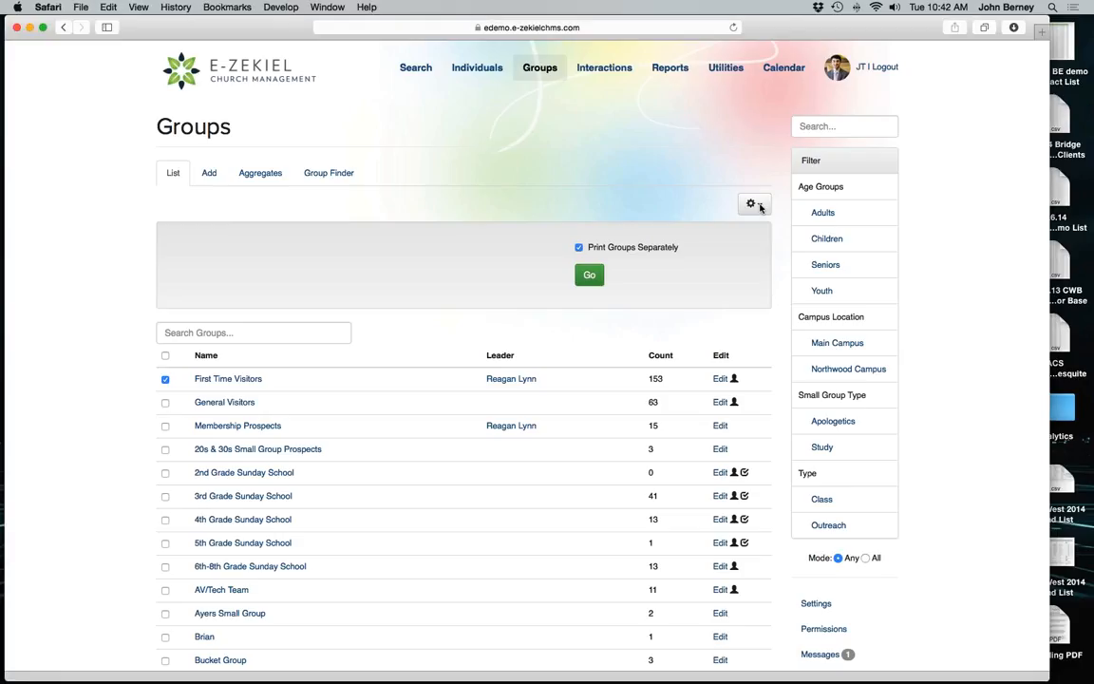
{"action": "left_click", "coordinate": [759, 207]}
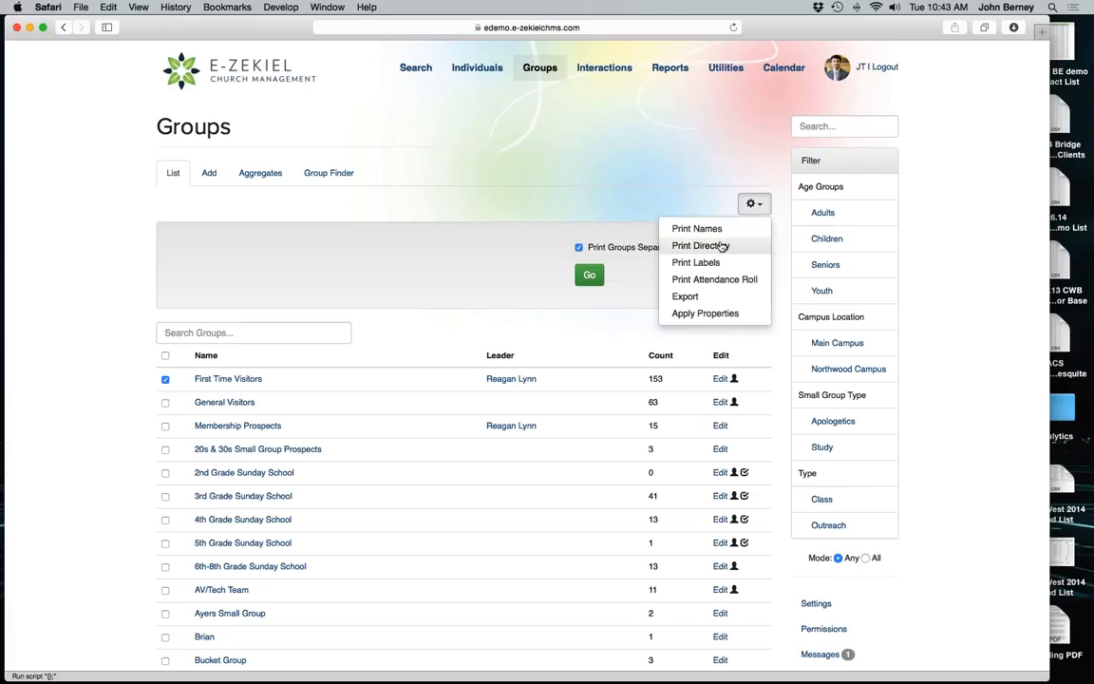
{"action": "left_click", "coordinate": [721, 245]}
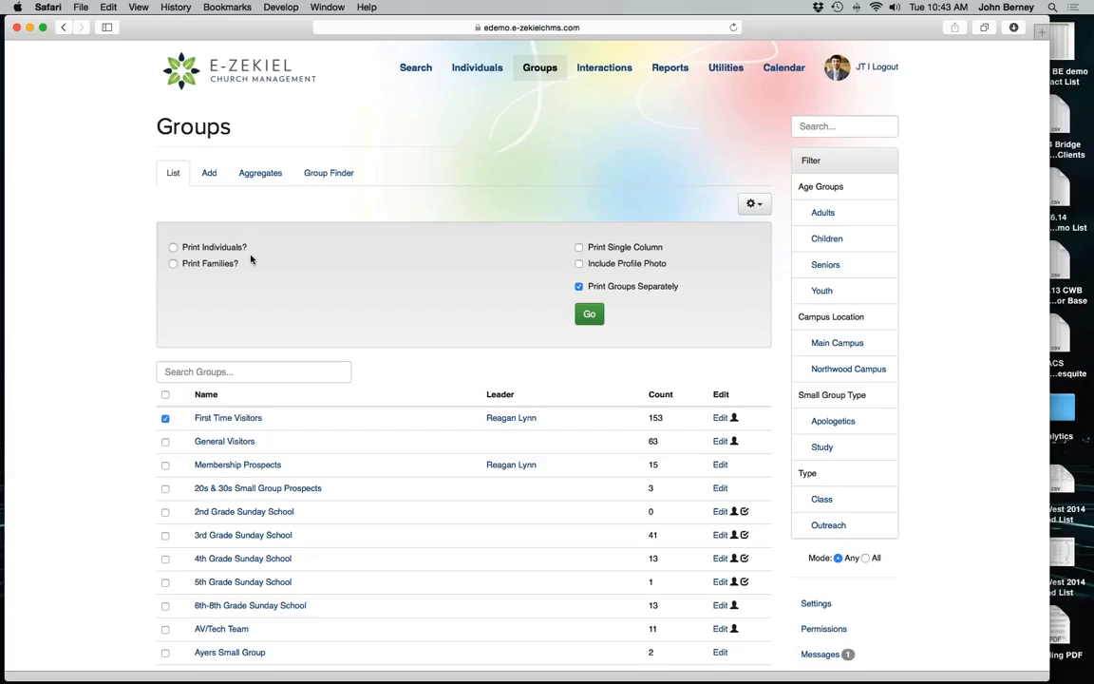
{"action": "left_click", "coordinate": [174, 264]}
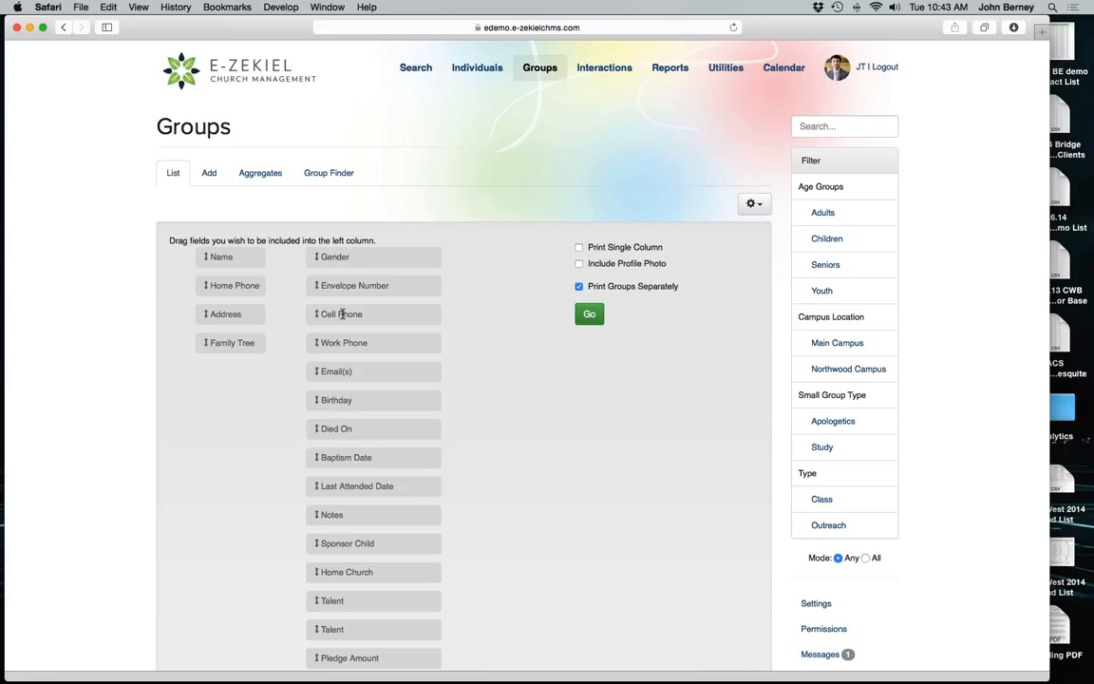
{"action": "left_click_drag", "start_coordinate": [350, 313], "coordinate": [223, 377]}
{"action": "left_click_drag", "start_coordinate": [228, 285], "coordinate": [299, 278]}
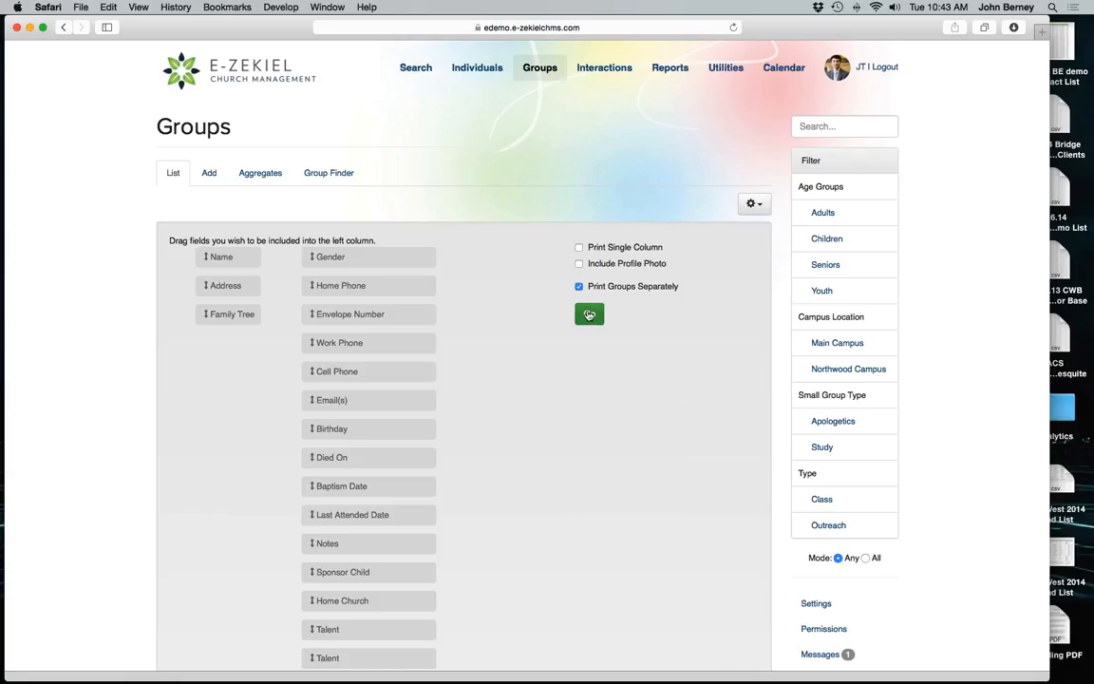
Step: Generate the family directory PDF, look through its entries and close it
{"action": "left_click", "coordinate": [588, 314]}
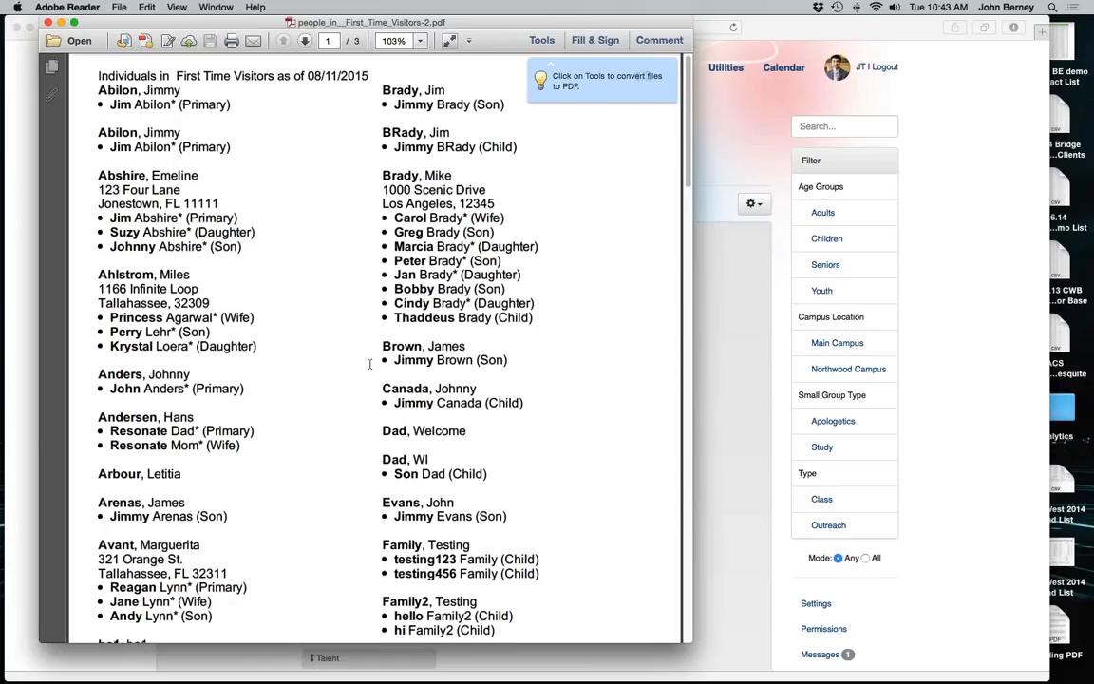
{"action": "scroll", "coordinate": [369, 364], "scroll_direction": "down", "scroll_amount": 4}
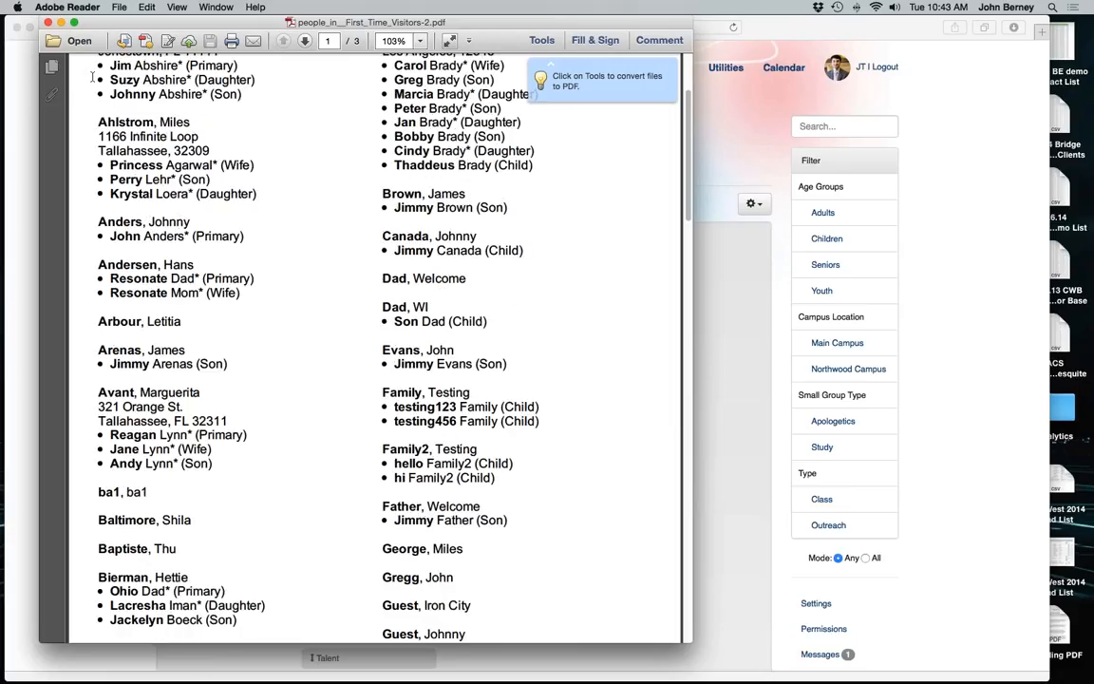
{"action": "left_click", "coordinate": [49, 22]}
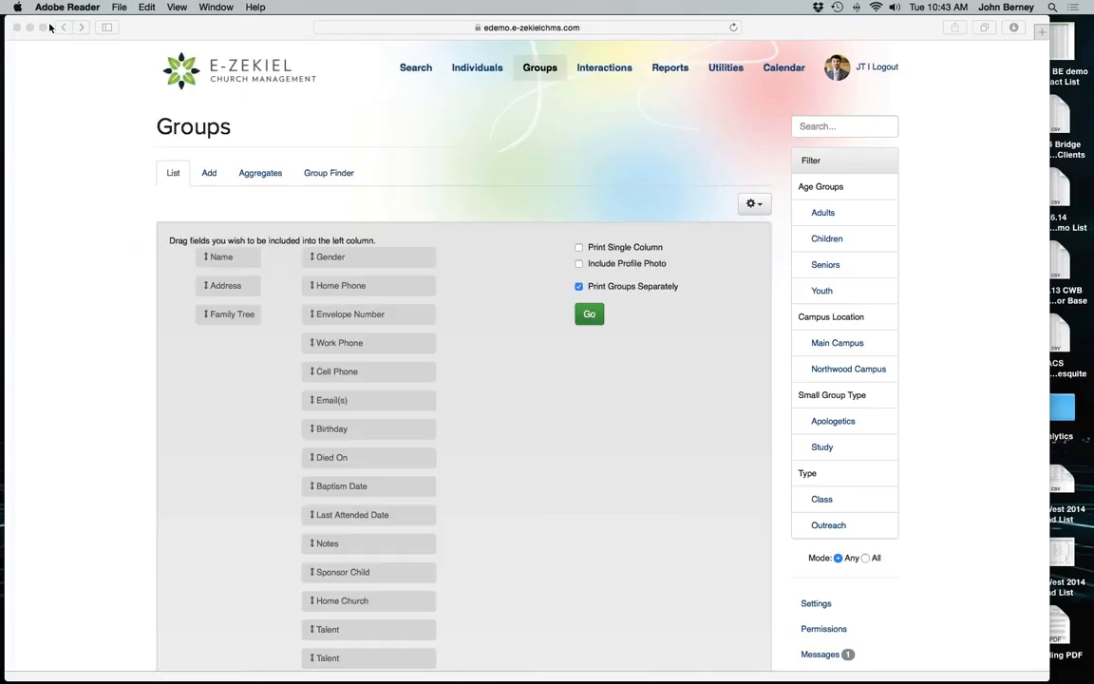
Step: Reload the Groups list, select First Time Visitors and open the label printing options
{"action": "left_click", "coordinate": [543, 80]}
{"action": "left_click", "coordinate": [543, 80]}
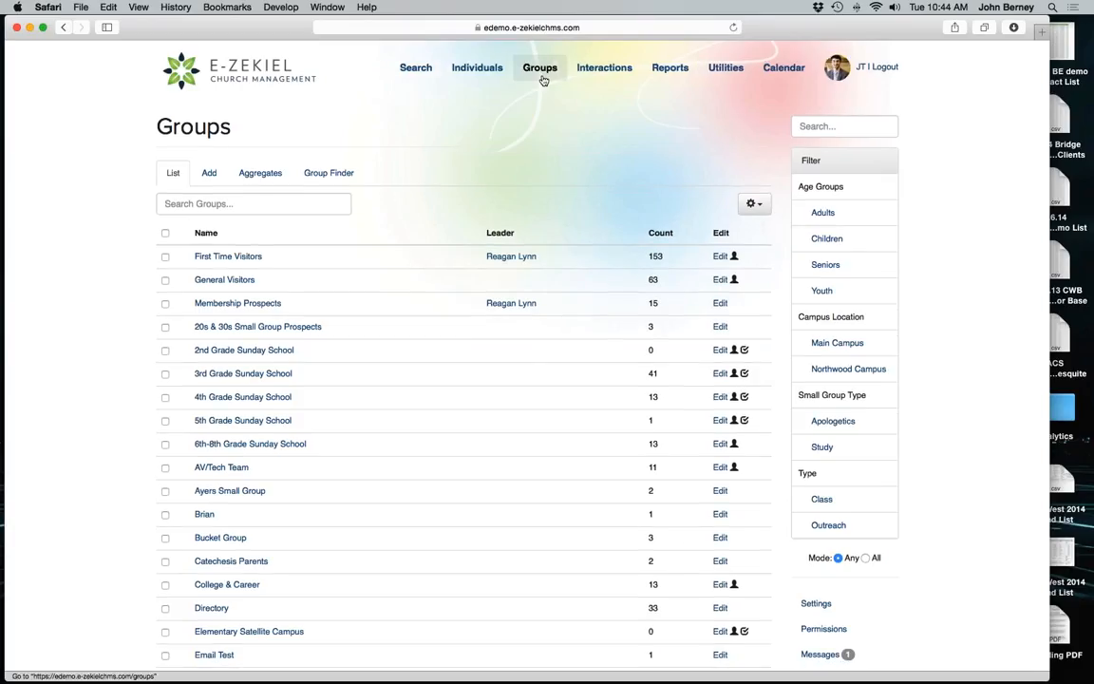
{"action": "left_click", "coordinate": [165, 257]}
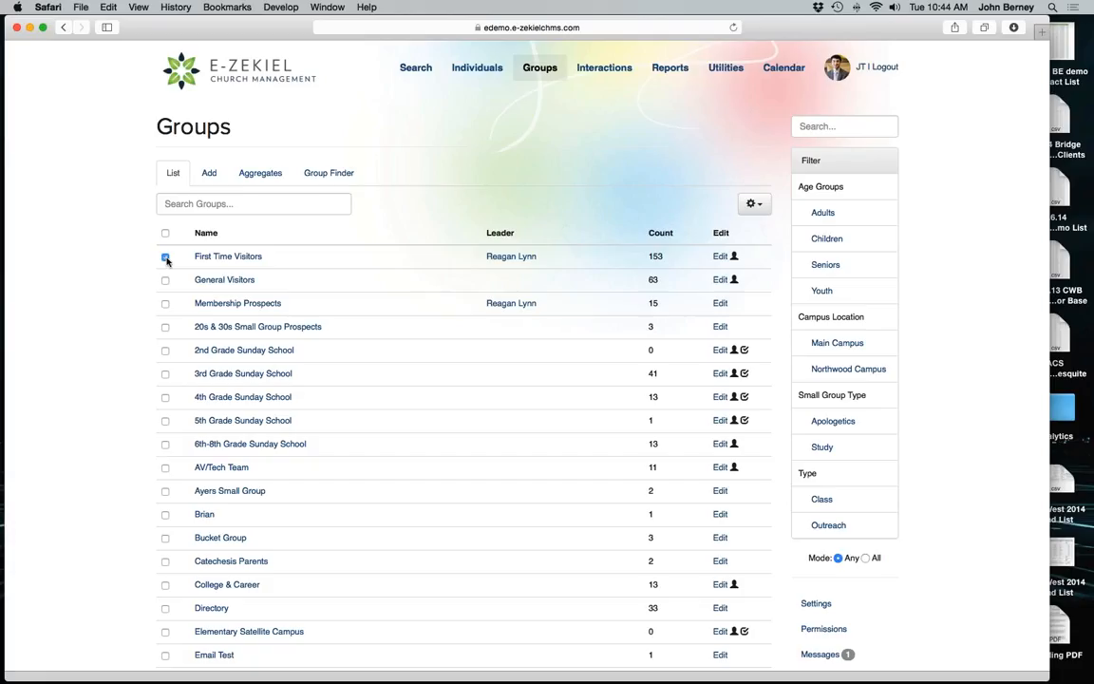
{"action": "left_click", "coordinate": [758, 208]}
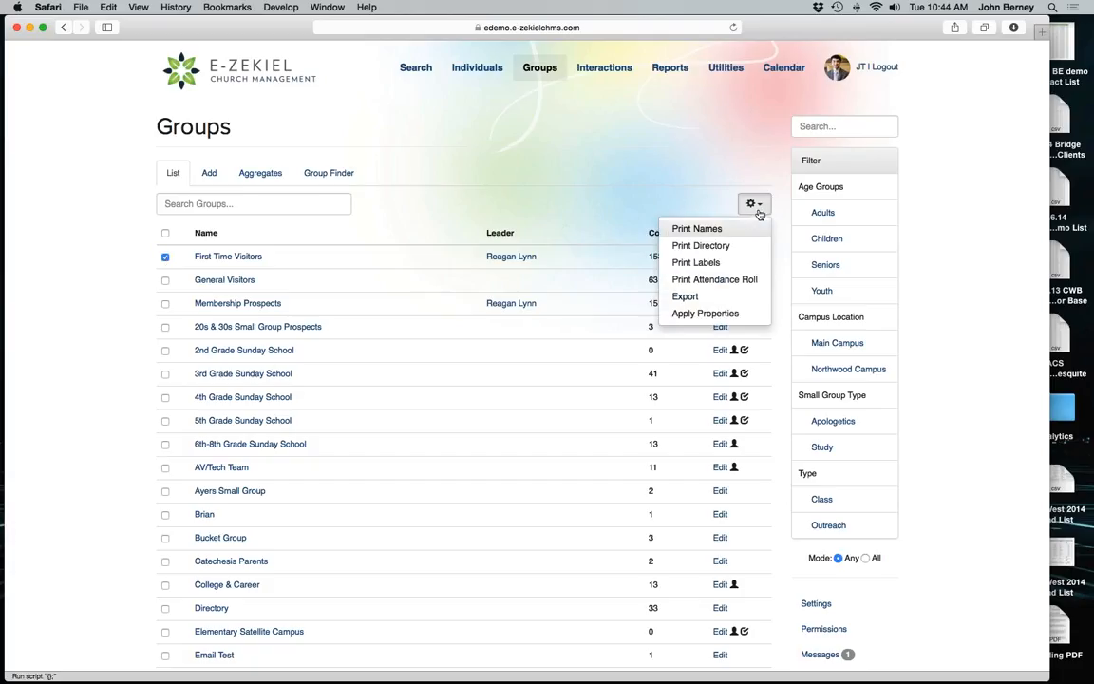
{"action": "left_click", "coordinate": [707, 238]}
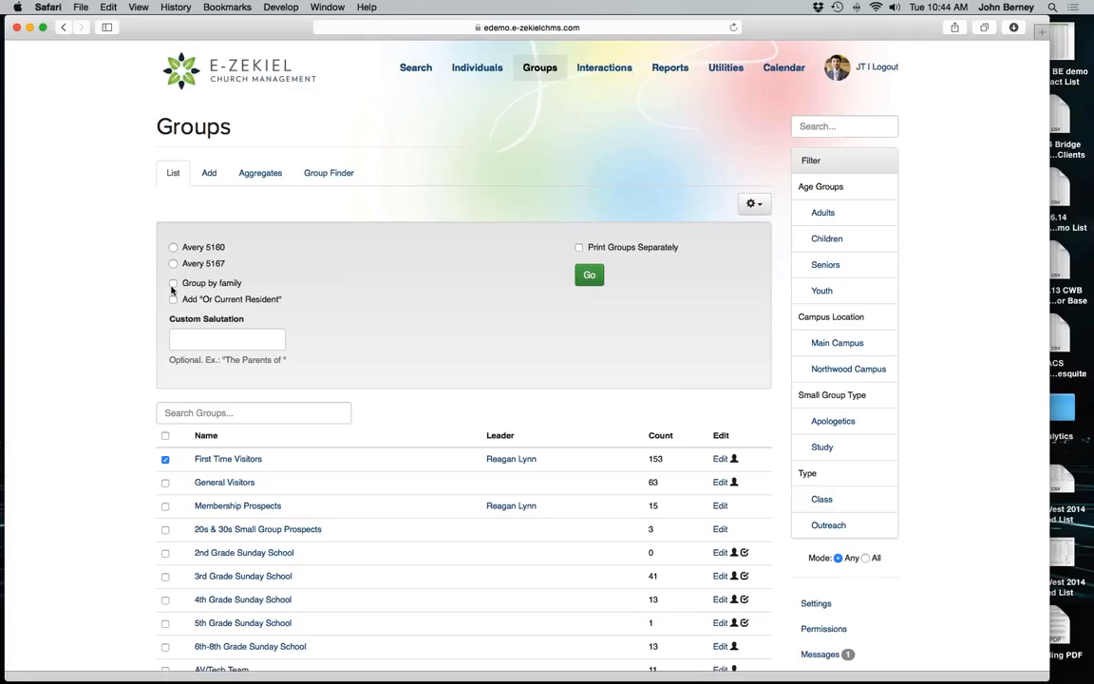
Step: Group the labels by family, set the addressing option to Mr. or Mrs. Lastname and try to generate them
{"action": "left_click", "coordinate": [172, 284]}
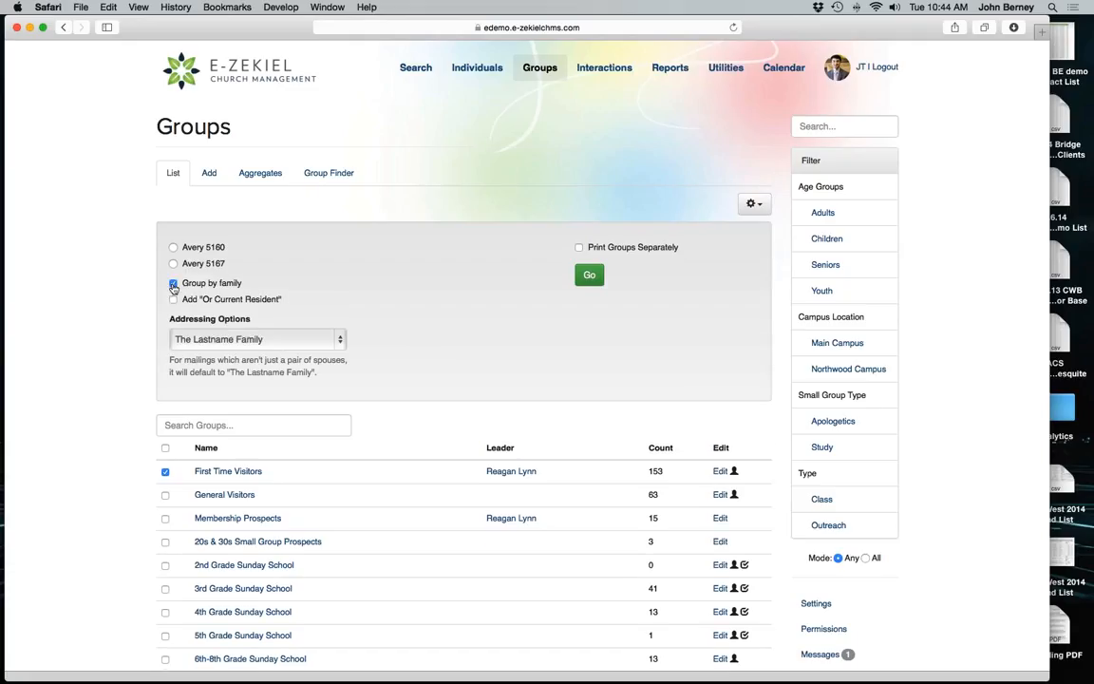
{"action": "left_click", "coordinate": [332, 344]}
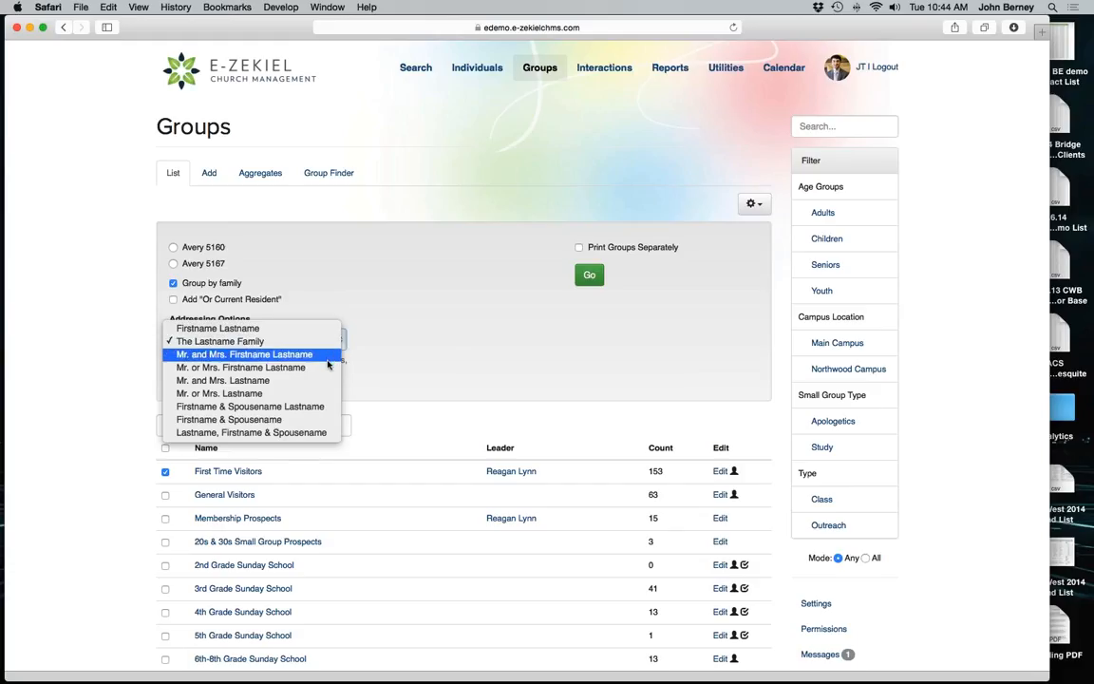
{"action": "left_click", "coordinate": [312, 392]}
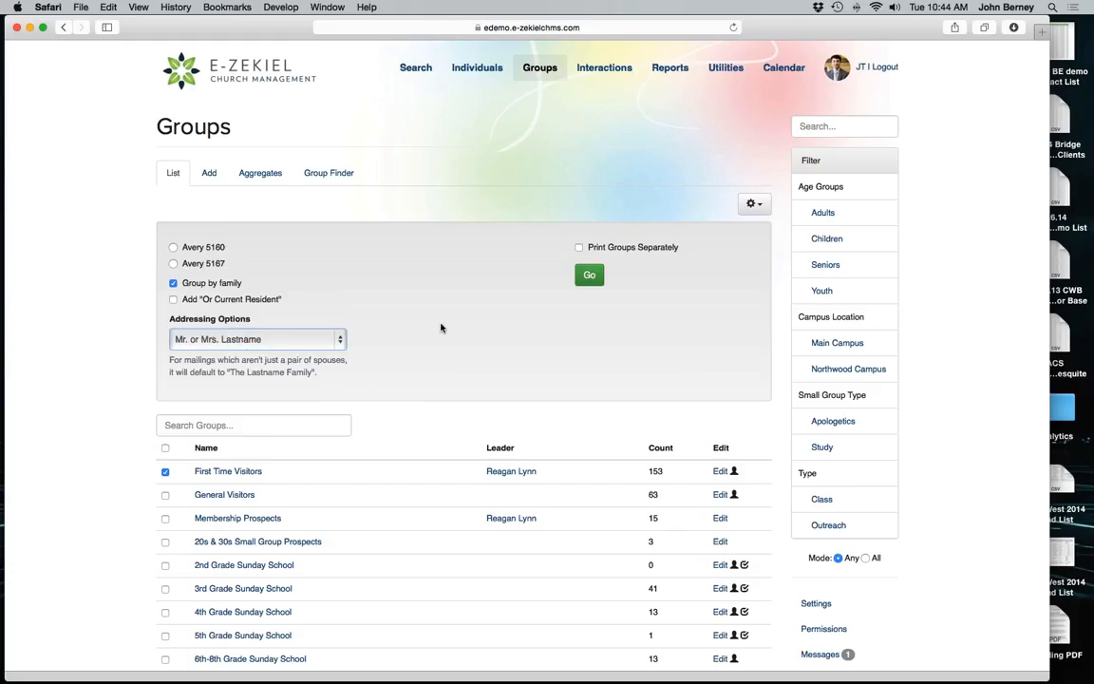
{"action": "left_click", "coordinate": [589, 275]}
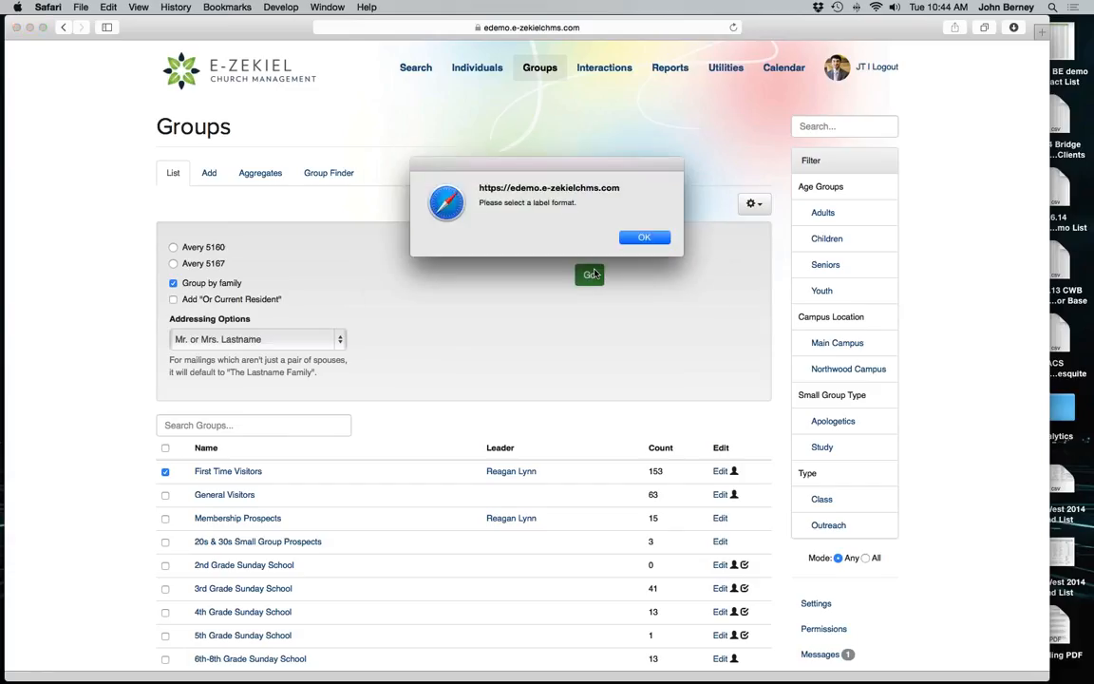
{"action": "left_click", "coordinate": [646, 239]}
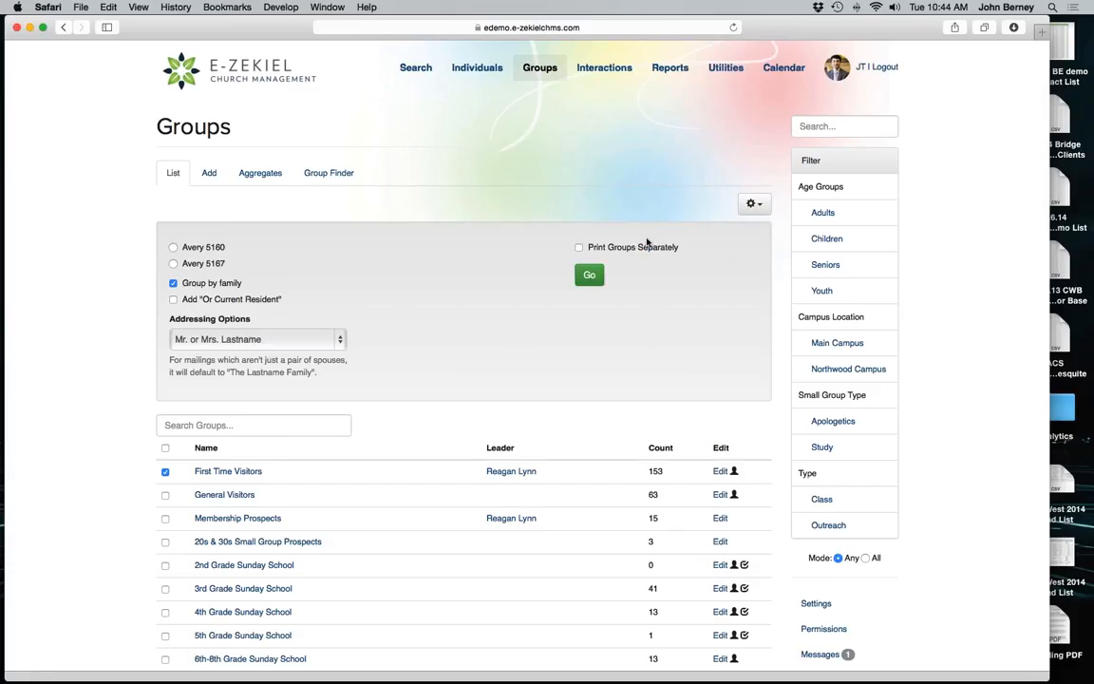
Step: Choose the Avery 5167 label format, generate the labels PDF, look it over and close it
{"action": "left_click", "coordinate": [174, 264]}
{"action": "left_click", "coordinate": [589, 275]}
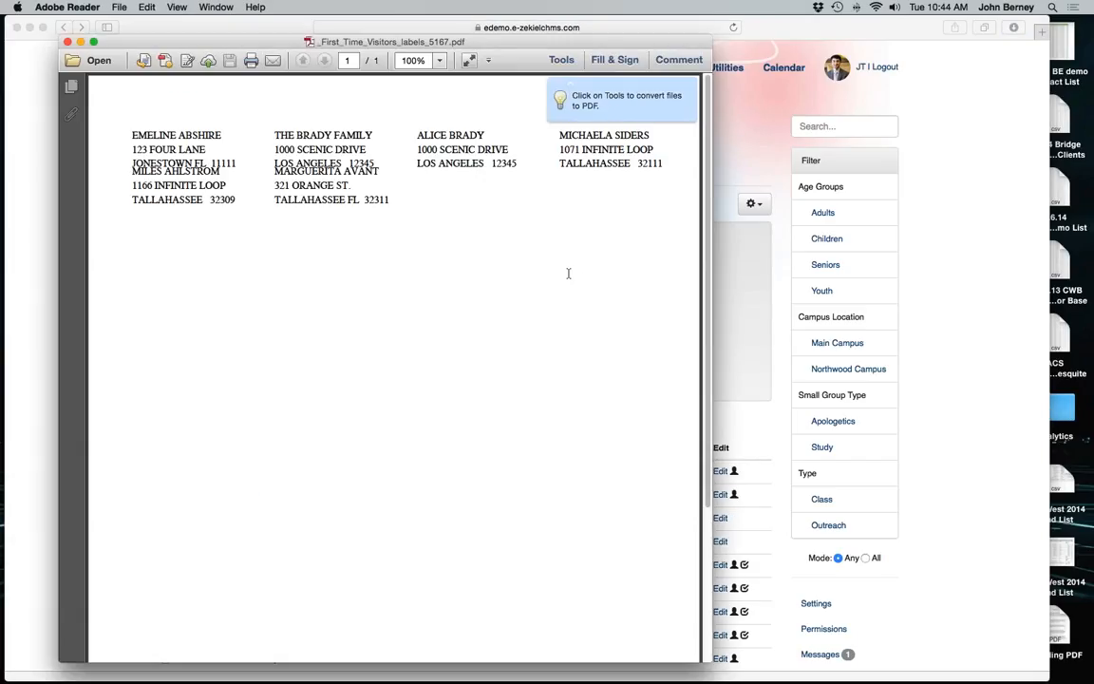
{"action": "scroll", "coordinate": [568, 277], "scroll_direction": "down", "scroll_amount": 3}
{"action": "scroll", "coordinate": [568, 277], "scroll_direction": "up", "scroll_amount": 3}
{"action": "left_click", "coordinate": [66, 42]}
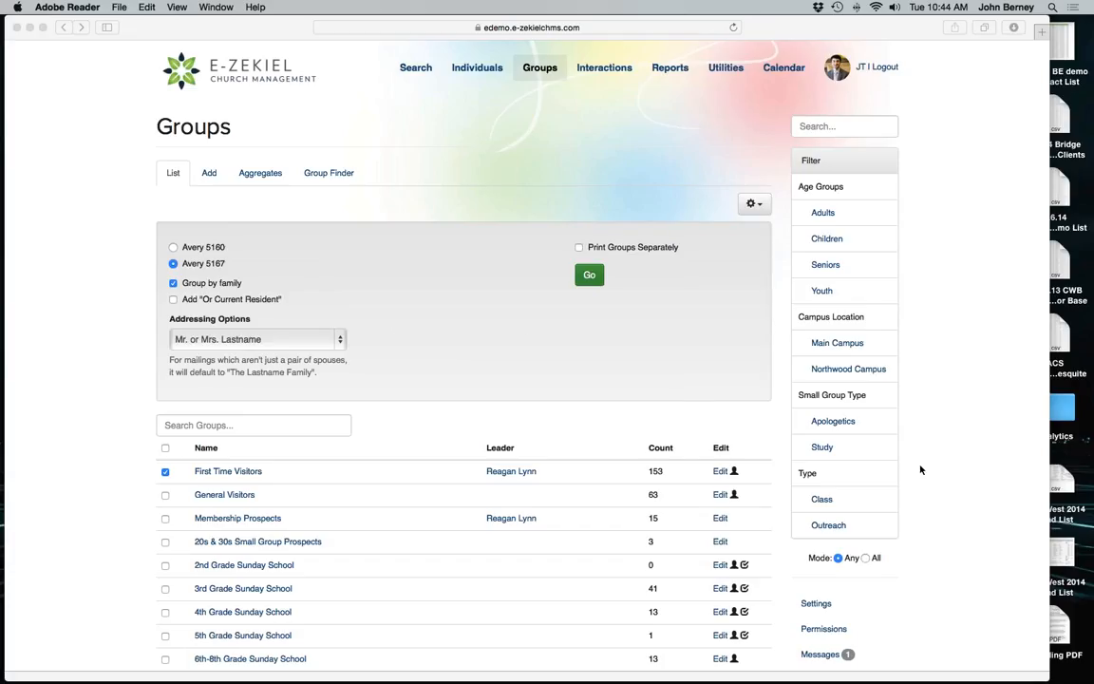
Step: Open the attendance roll printing options and add General Visitors and Membership Prospects to the selected groups
{"action": "left_click", "coordinate": [760, 211]}
{"action": "left_click", "coordinate": [756, 210]}
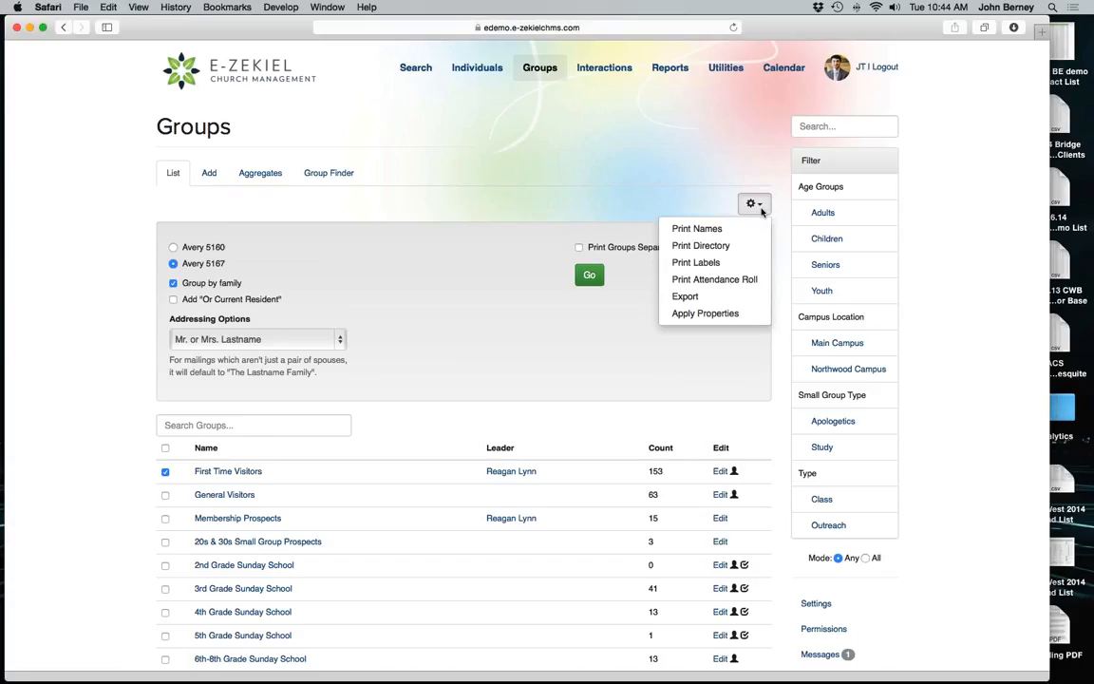
{"action": "left_click", "coordinate": [714, 283]}
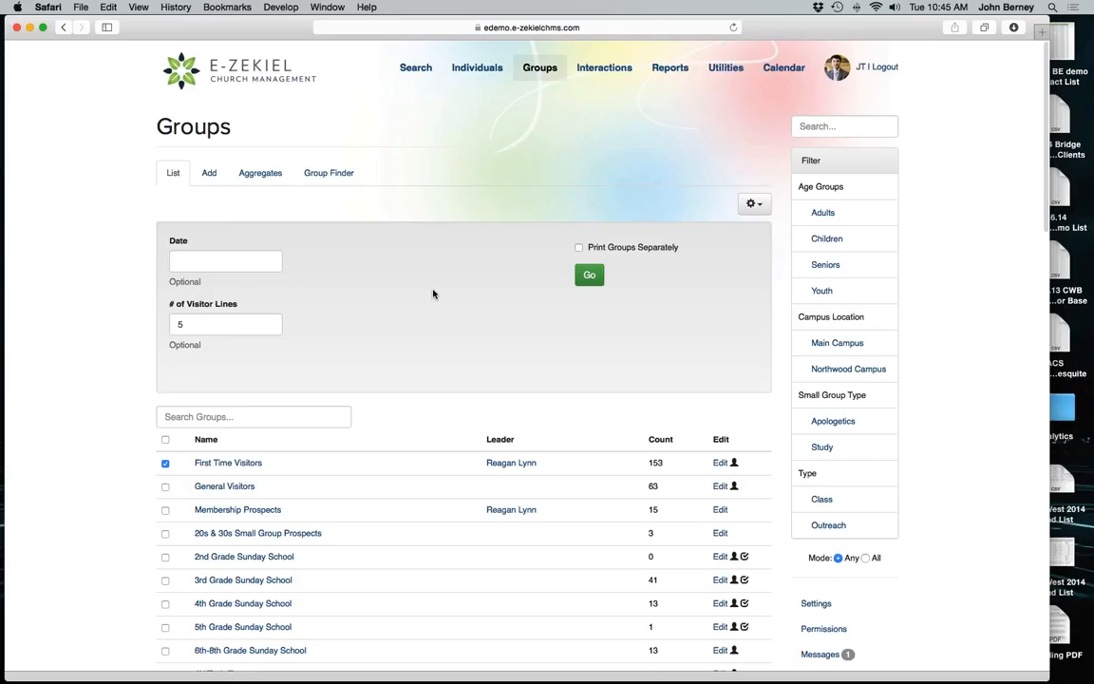
{"action": "scroll", "coordinate": [433, 295], "scroll_direction": "down", "scroll_amount": 1}
{"action": "scroll", "coordinate": [433, 294], "scroll_direction": "down", "scroll_amount": 4}
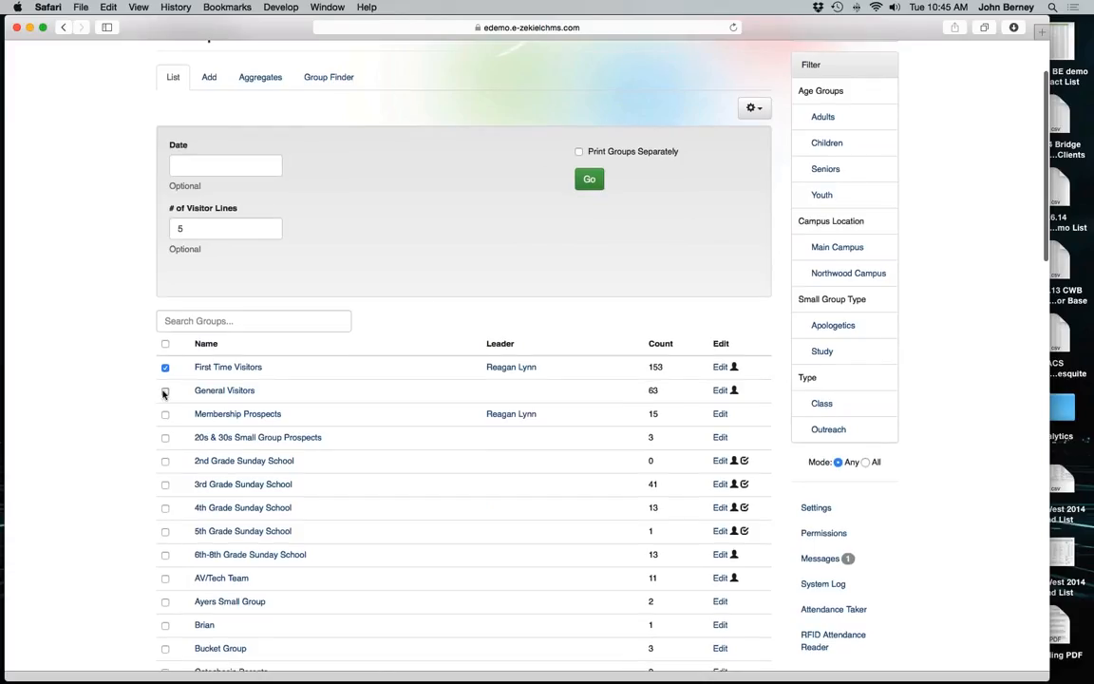
{"action": "left_click", "coordinate": [164, 390]}
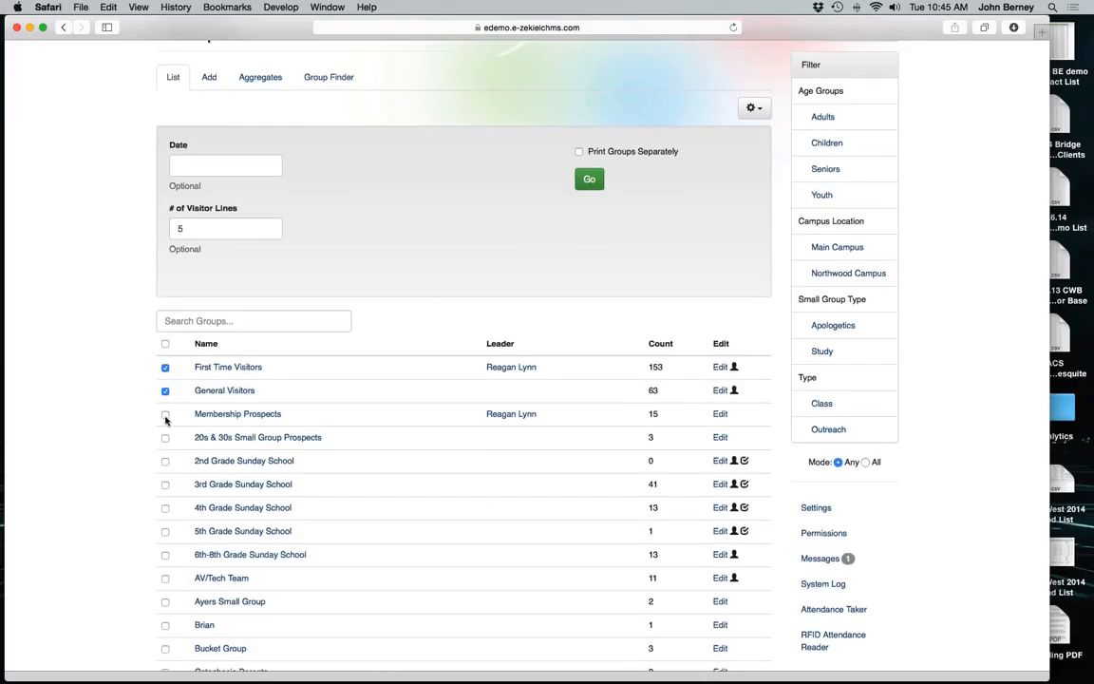
{"action": "left_click", "coordinate": [165, 415]}
Step: Enable Print Groups Separately and set the attendance roll date to 08/09/2015
{"action": "left_click", "coordinate": [578, 152]}
{"action": "left_click", "coordinate": [219, 167]}
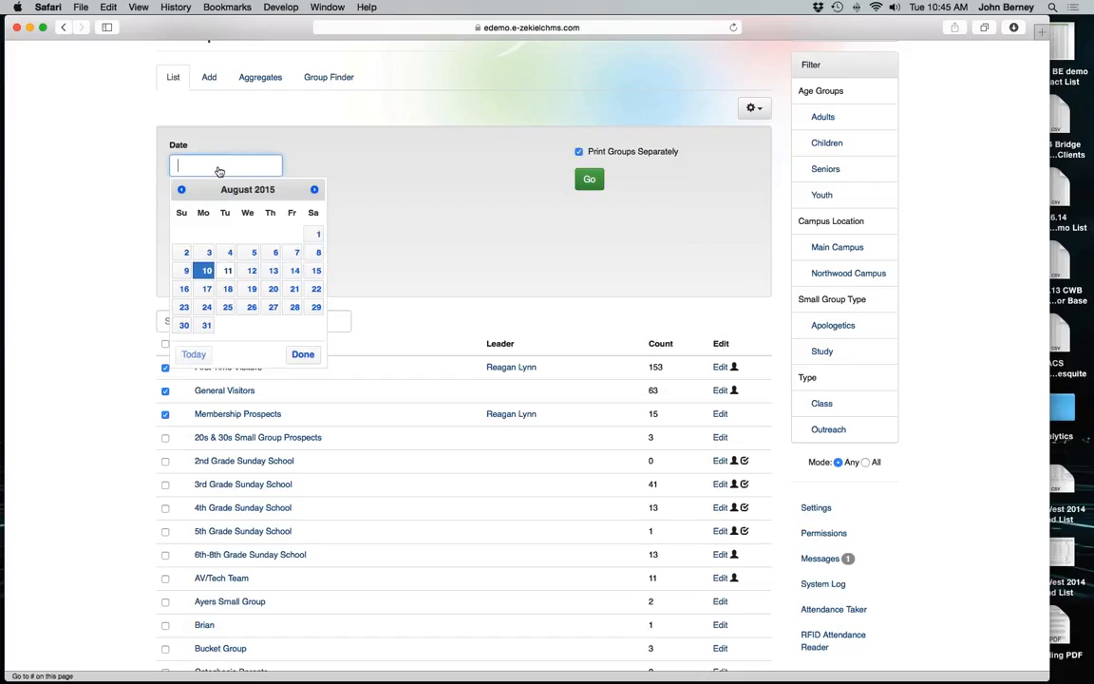
{"action": "left_click", "coordinate": [184, 270]}
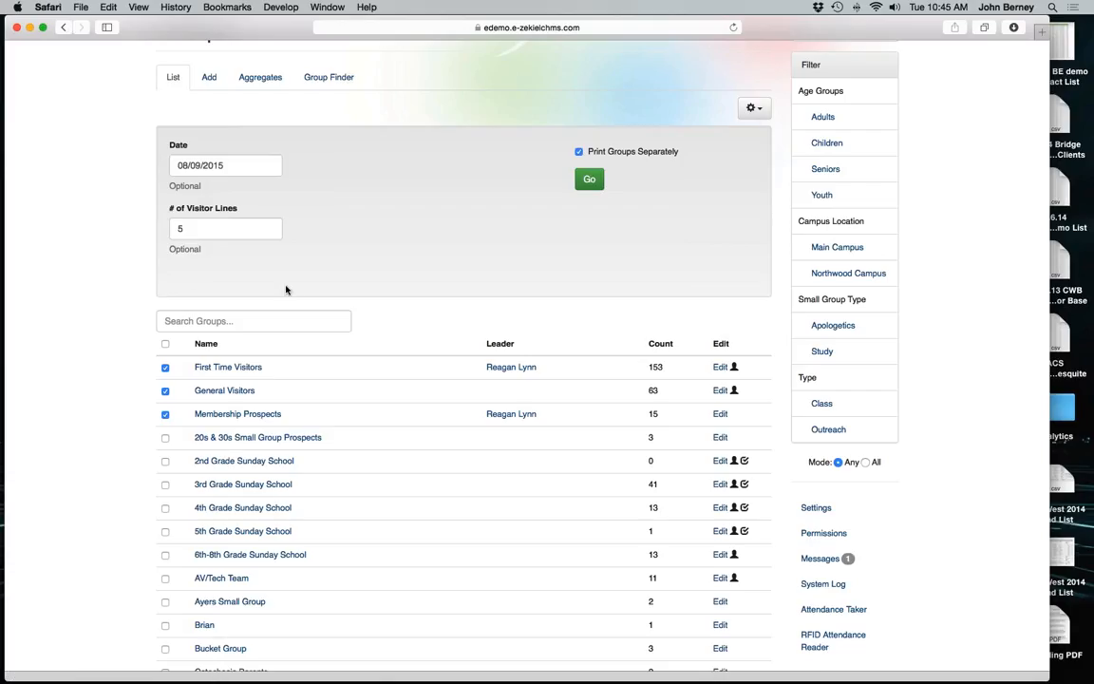
Step: Generate the attendance roll PDF and look through the First Time Visitors roll down to its visitor lines and totals
{"action": "left_click", "coordinate": [589, 181]}
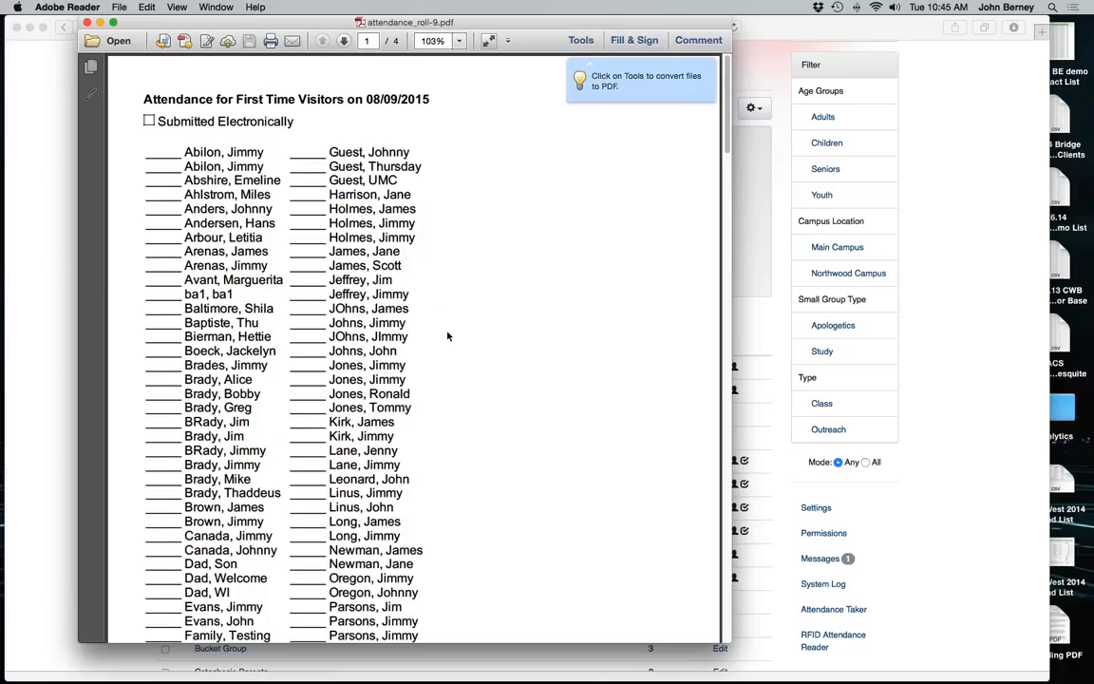
{"action": "scroll", "coordinate": [447, 335], "scroll_direction": "down", "scroll_amount": 2}
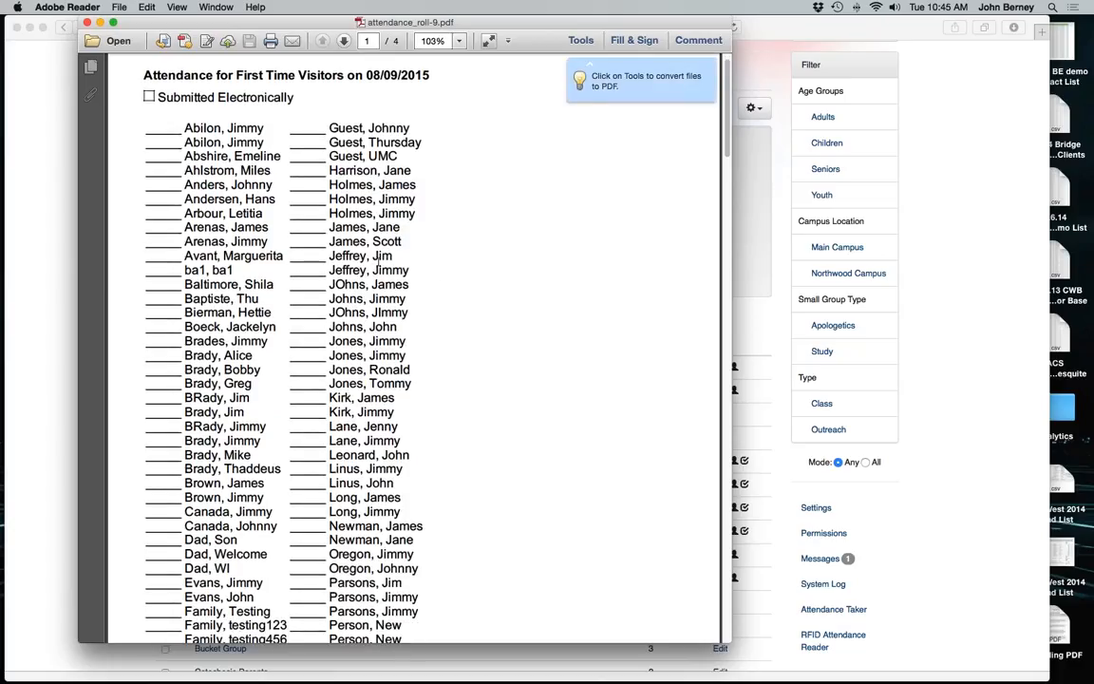
{"action": "scroll", "coordinate": [378, 259], "scroll_direction": "down", "scroll_amount": 10}
{"action": "scroll", "coordinate": [377, 261], "scroll_direction": "down", "scroll_amount": 20}
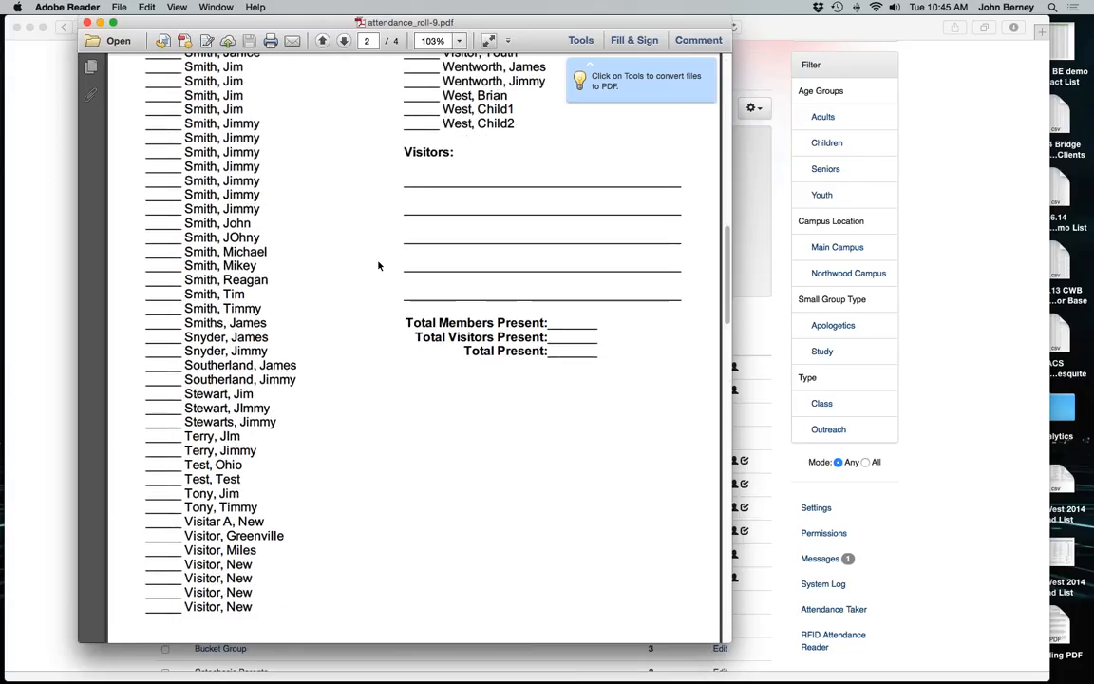
Step: Look through the General Visitors and Membership Prospects rolls in the attendance PDF and close the file
{"action": "scroll", "coordinate": [378, 264], "scroll_direction": "down", "scroll_amount": 13}
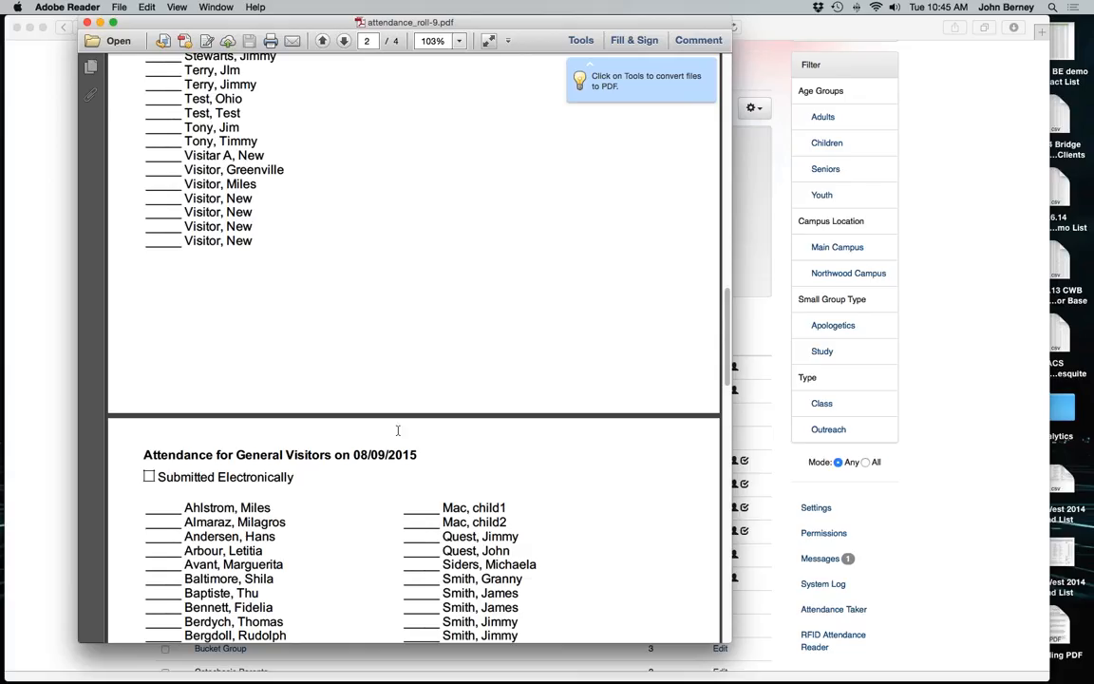
{"action": "scroll", "coordinate": [398, 434], "scroll_direction": "down", "scroll_amount": 16}
{"action": "scroll", "coordinate": [398, 434], "scroll_direction": "down", "scroll_amount": 16}
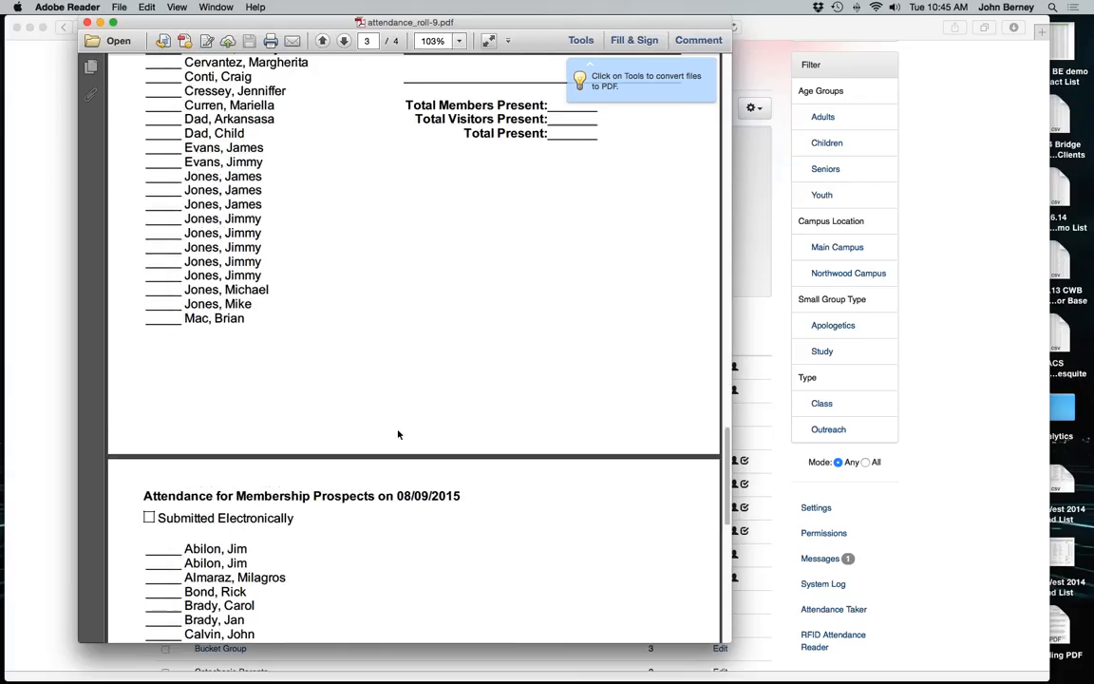
{"action": "scroll", "coordinate": [398, 434], "scroll_direction": "down", "scroll_amount": 8}
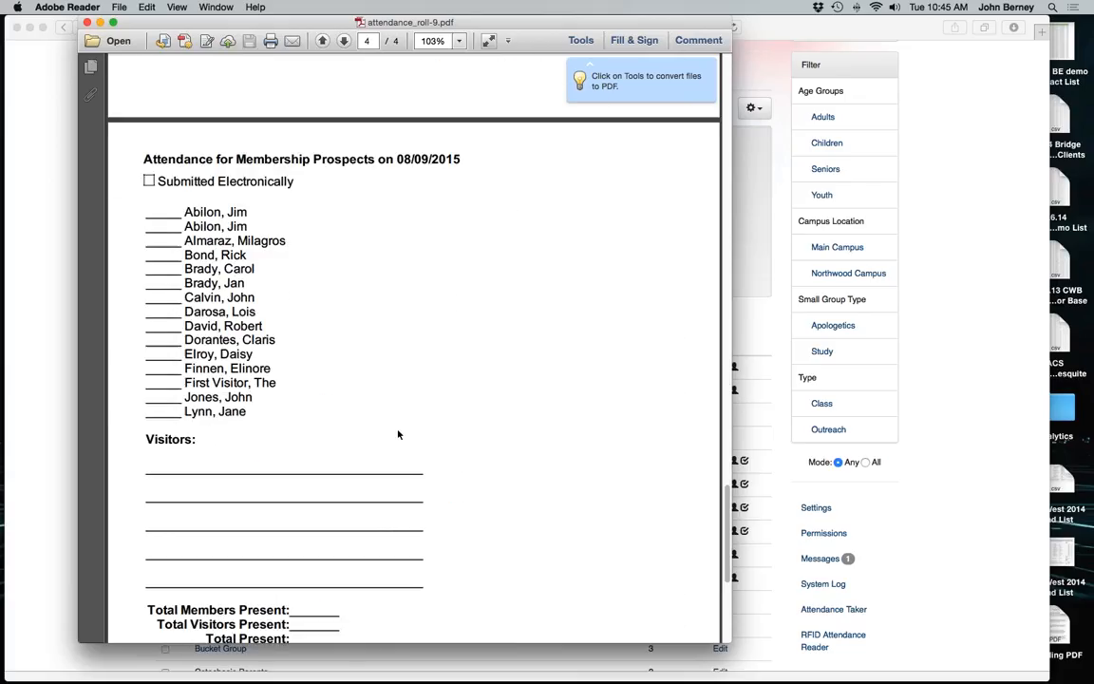
{"action": "scroll", "coordinate": [398, 433], "scroll_direction": "down", "scroll_amount": 10}
{"action": "scroll", "coordinate": [397, 434], "scroll_direction": "up", "scroll_amount": 11}
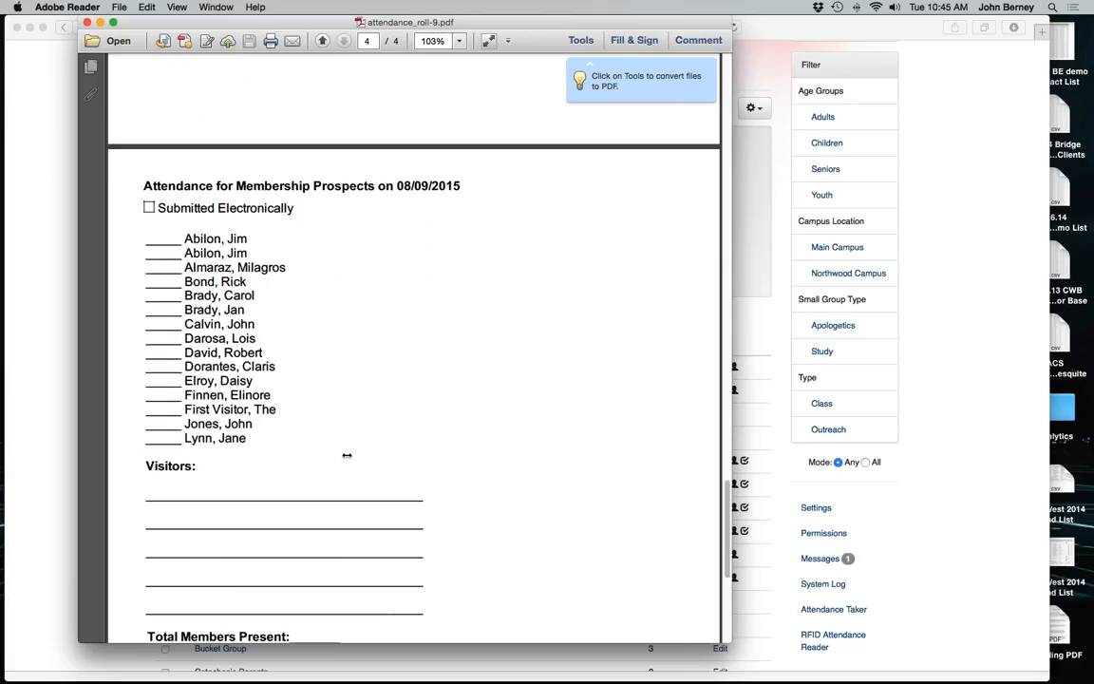
{"action": "left_click", "coordinate": [86, 21]}
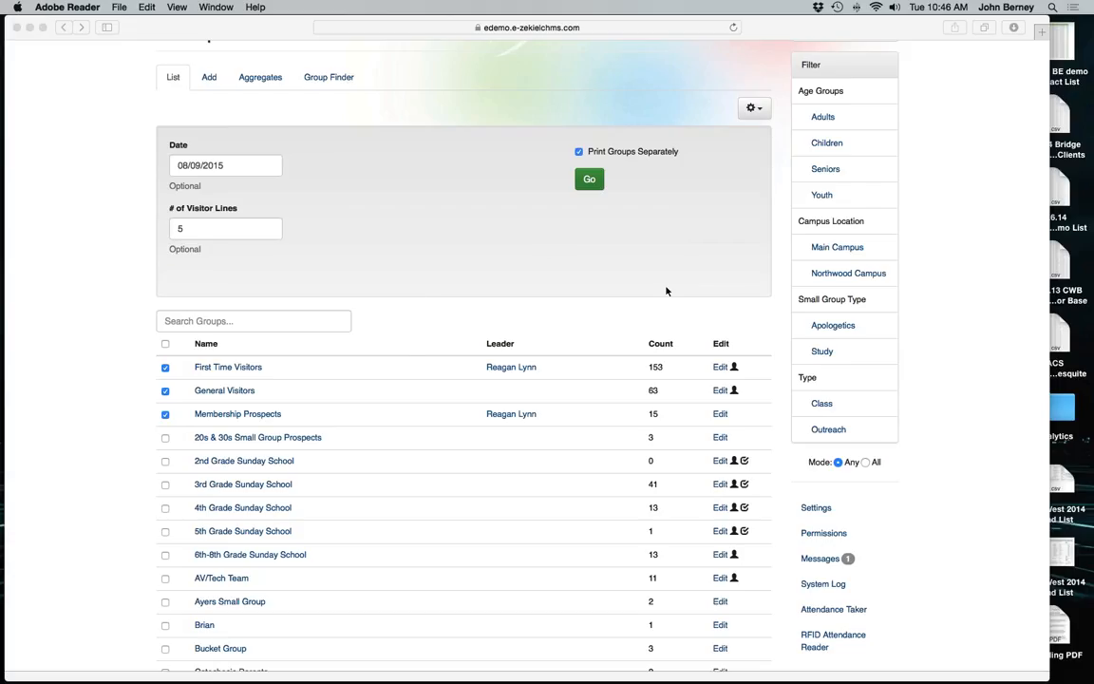
Step: Open the export options for the three selected groups, and view the browser's list of downloaded files
{"action": "left_click", "coordinate": [752, 112]}
{"action": "left_click", "coordinate": [750, 115]}
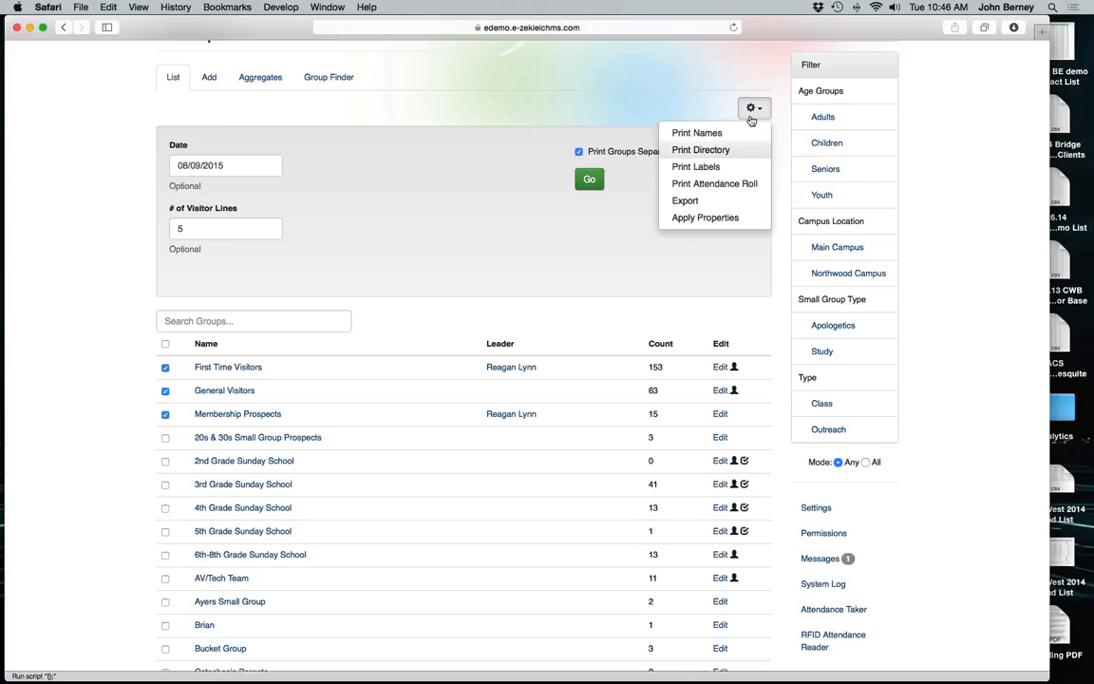
{"action": "left_click", "coordinate": [687, 201]}
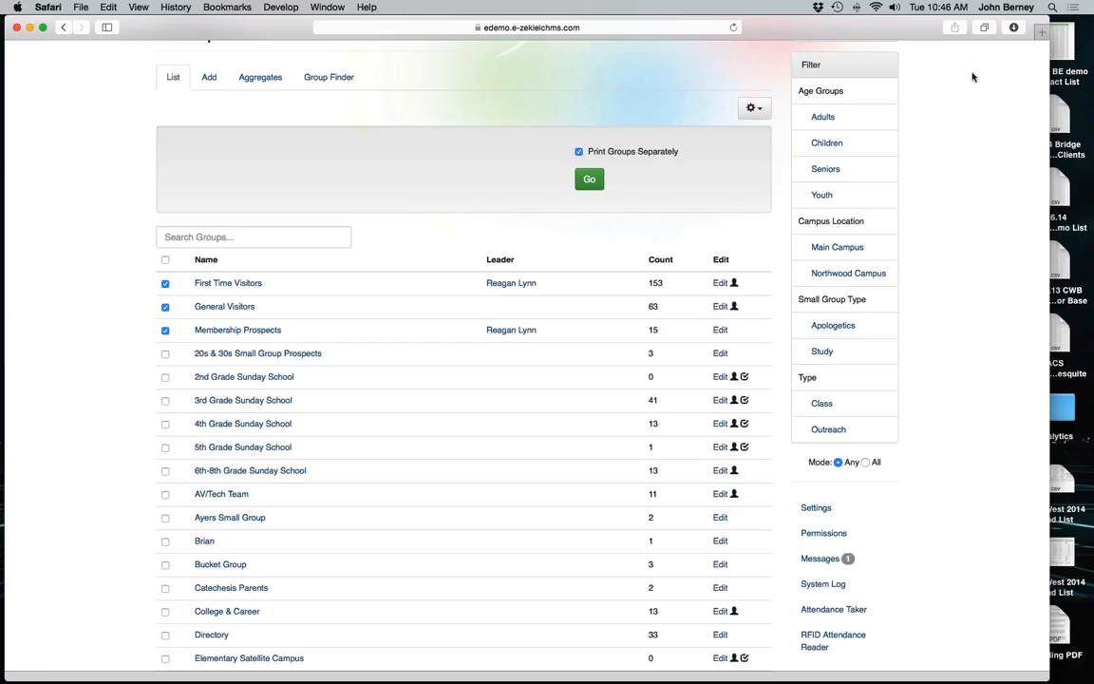
{"action": "left_click", "coordinate": [1008, 31]}
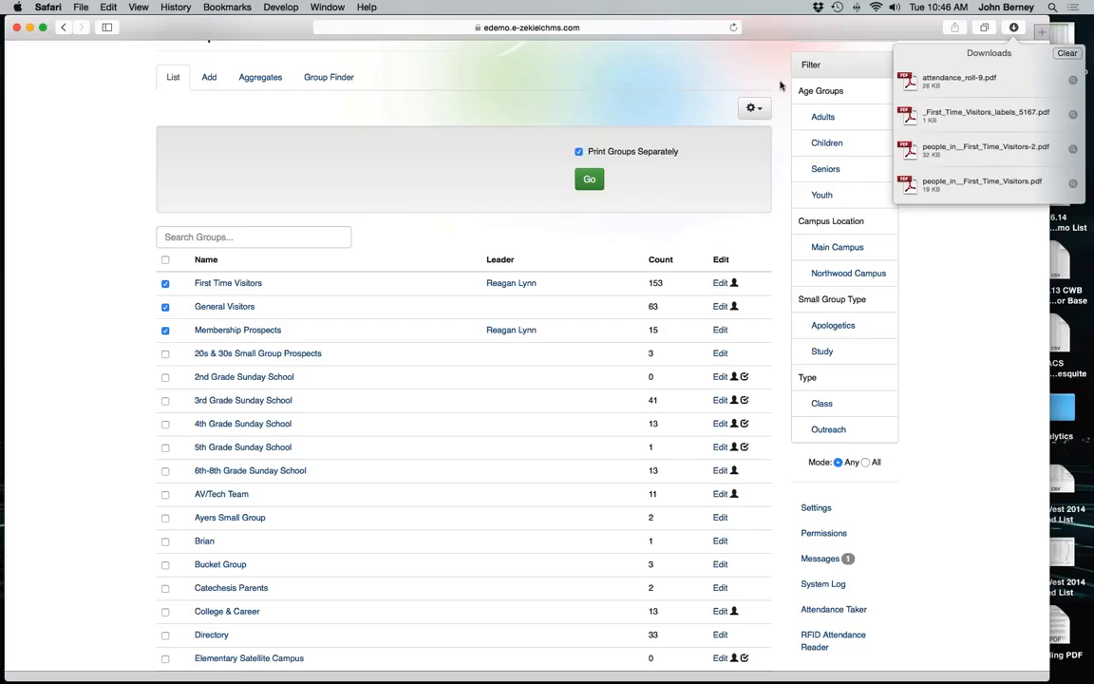
{"action": "left_click", "coordinate": [760, 79]}
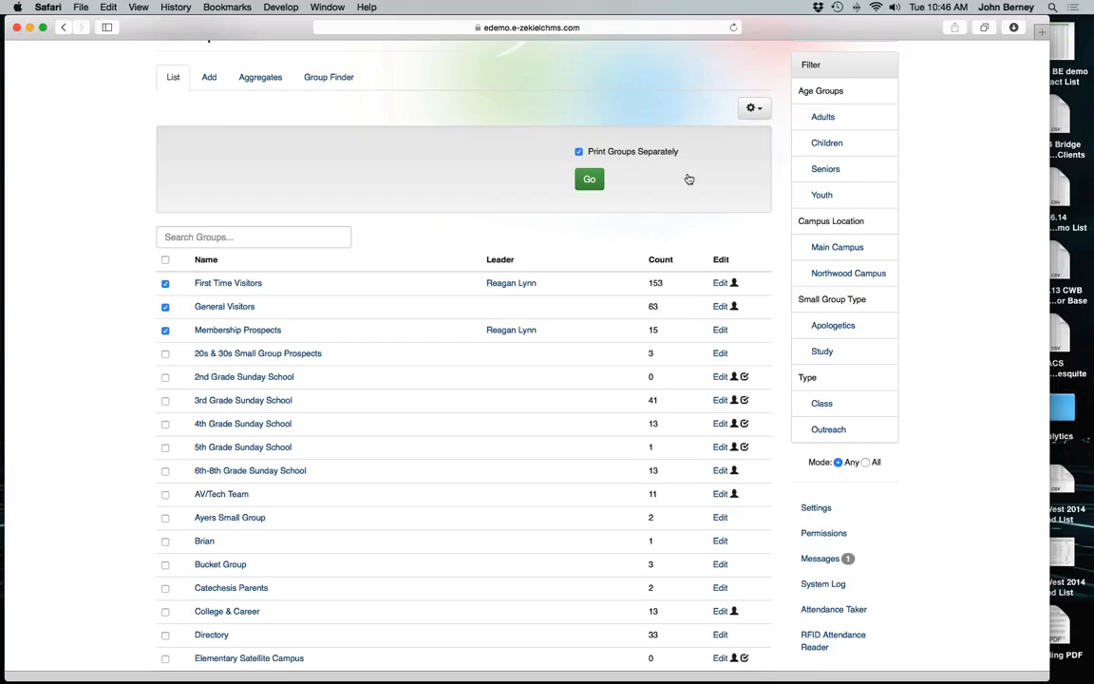
Step: View the Apply Properties options for the selected groups, and return to a fresh Groups list
{"action": "left_click", "coordinate": [691, 214]}
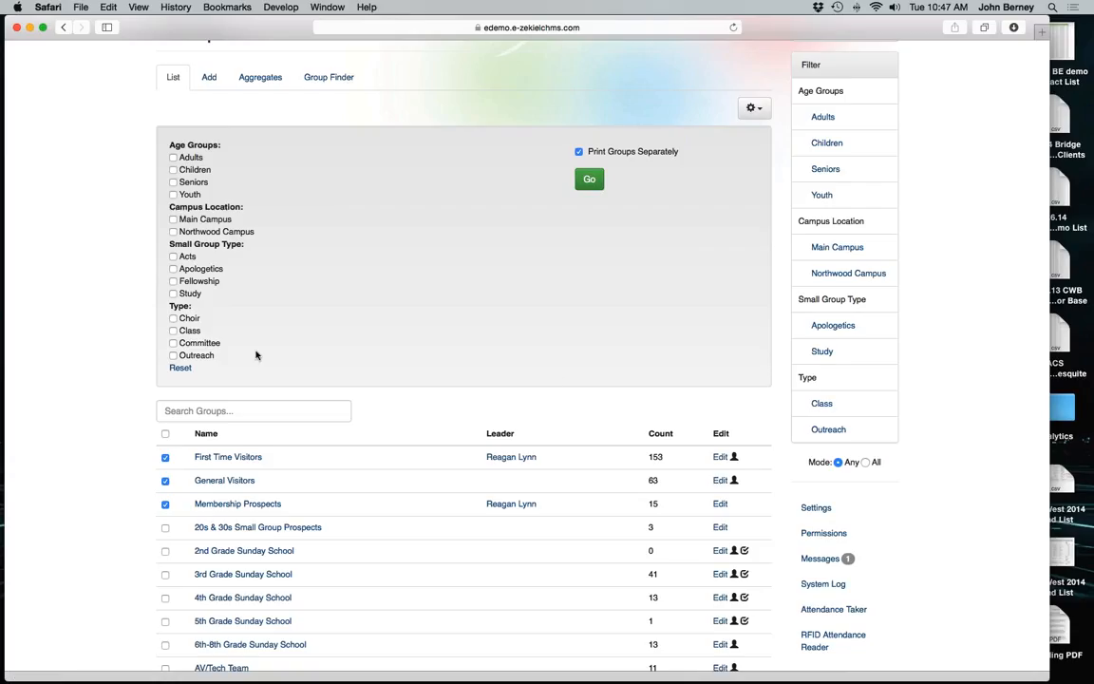
{"action": "scroll", "coordinate": [259, 354], "scroll_direction": "up", "scroll_amount": 1}
{"action": "scroll", "coordinate": [260, 354], "scroll_direction": "up", "scroll_amount": 3}
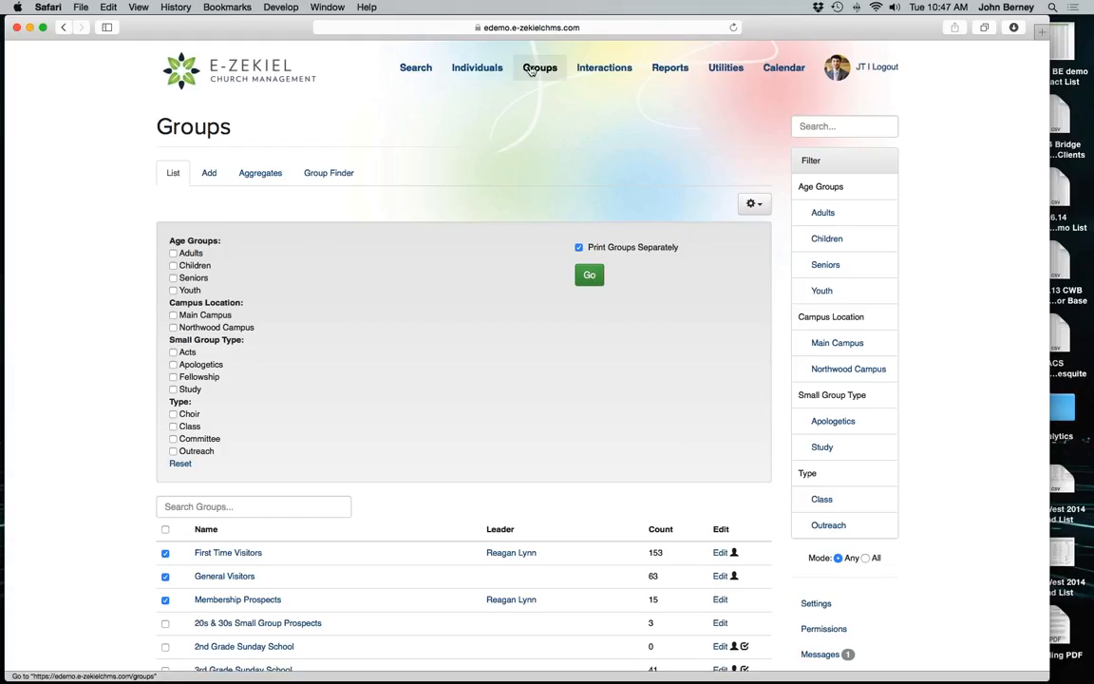
{"action": "left_click", "coordinate": [530, 70]}
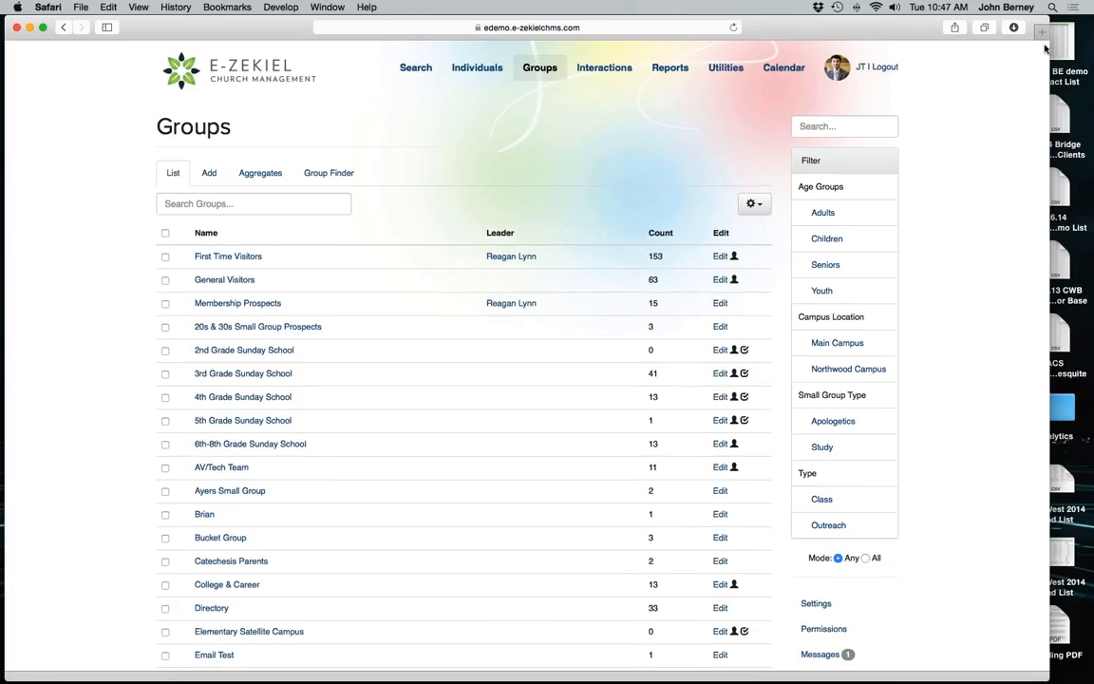
{"action": "left_click", "coordinate": [1080, 51]}
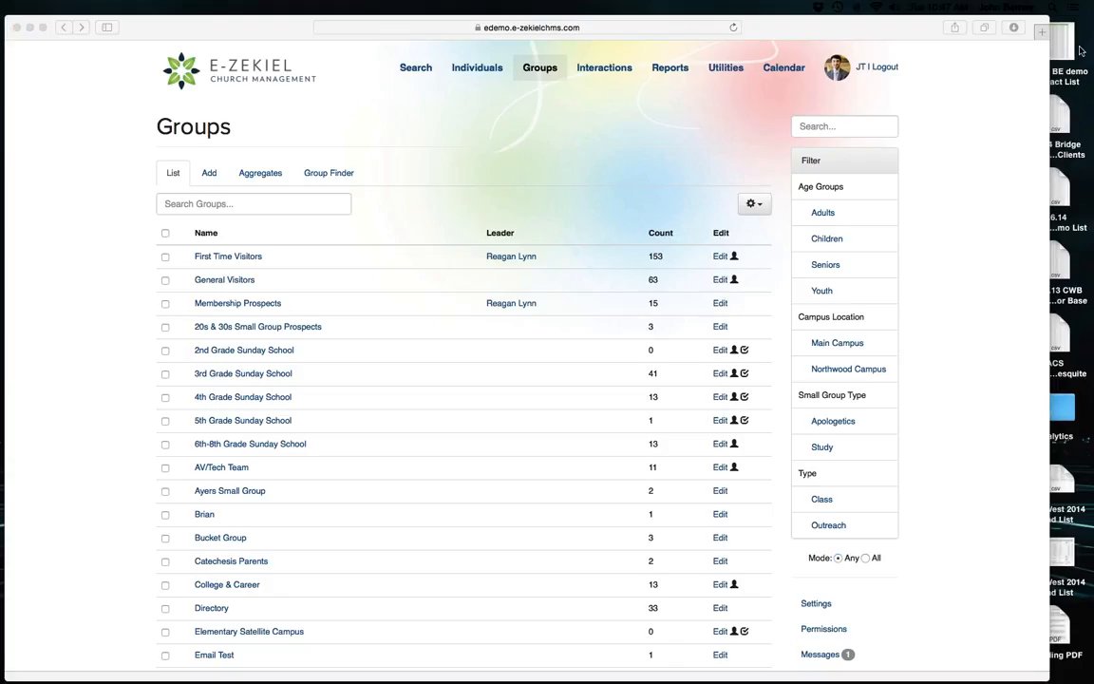